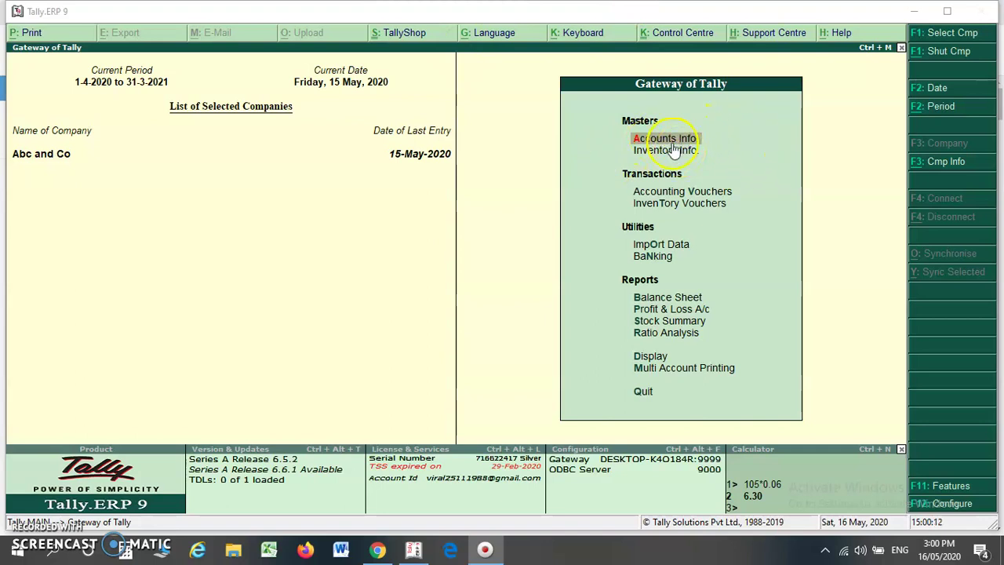
- Reach the Voucher Types Alter list from Accounts Info, abandoning an accidental Create
{"action": "left_click", "coordinate": [672, 144]}
{"action": "key", "text": "Down"}
{"action": "key", "text": "Down"}
{"action": "key", "text": "Down"}
{"action": "key", "text": "Up"}
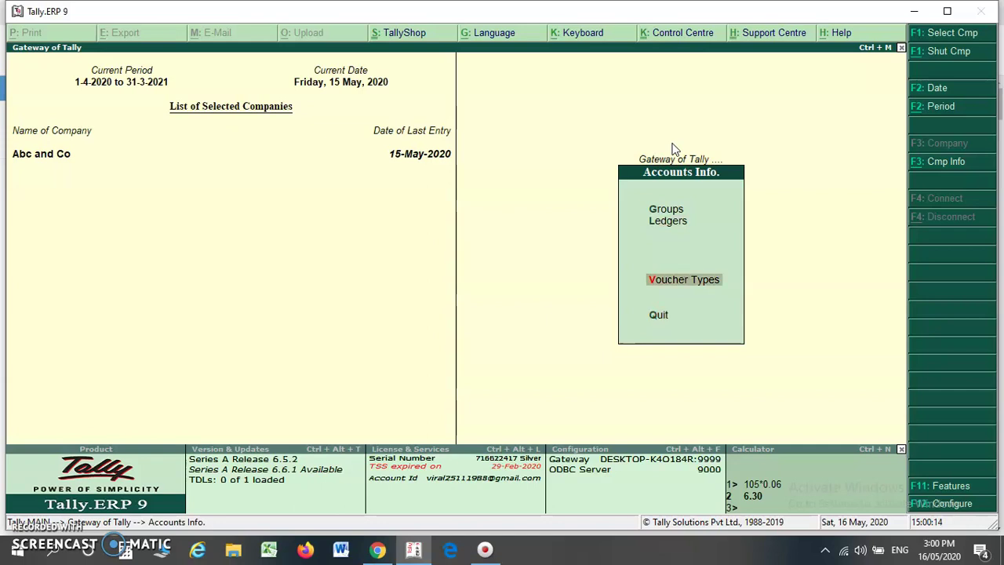
{"action": "key", "text": "Return"}
{"action": "key", "text": "Down"}
{"action": "key", "text": "Down"}
{"action": "key", "text": "Up"}
{"action": "key", "text": "Up"}
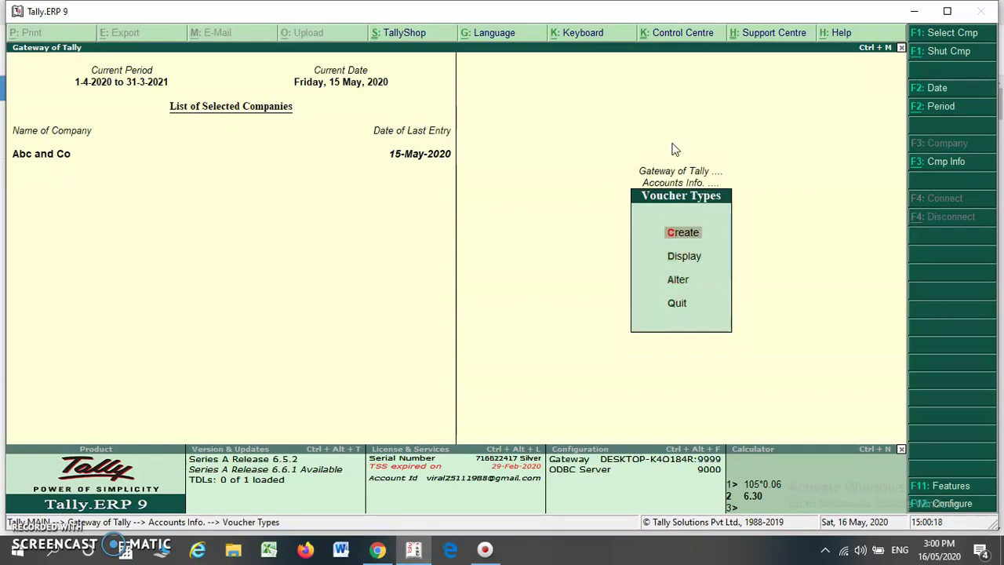
{"action": "key", "text": "Return"}
{"action": "key", "text": "Escape"}
{"action": "key", "text": "Return"}
{"action": "key", "text": "Down"}
{"action": "key", "text": "Down"}
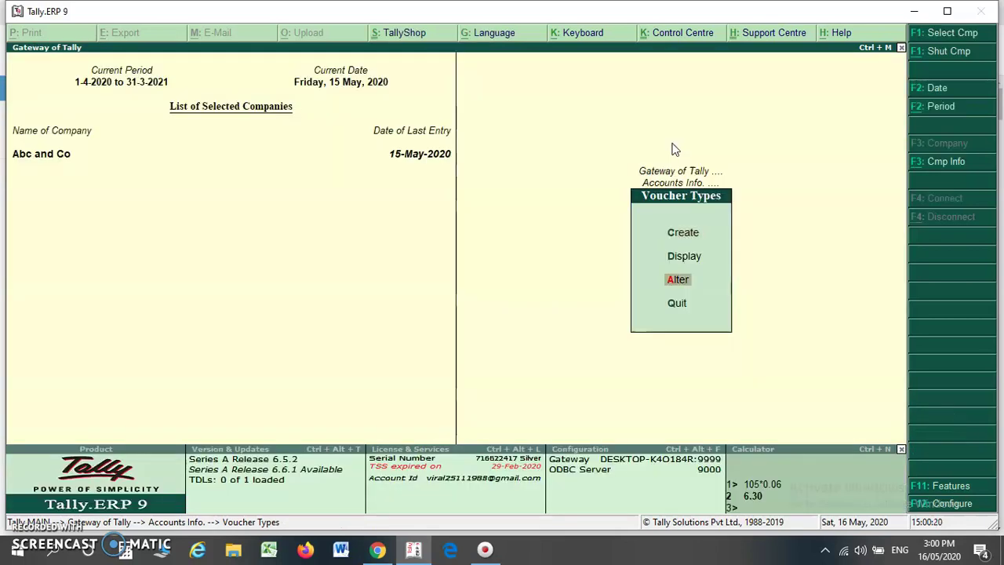
{"action": "key", "text": "Return"}
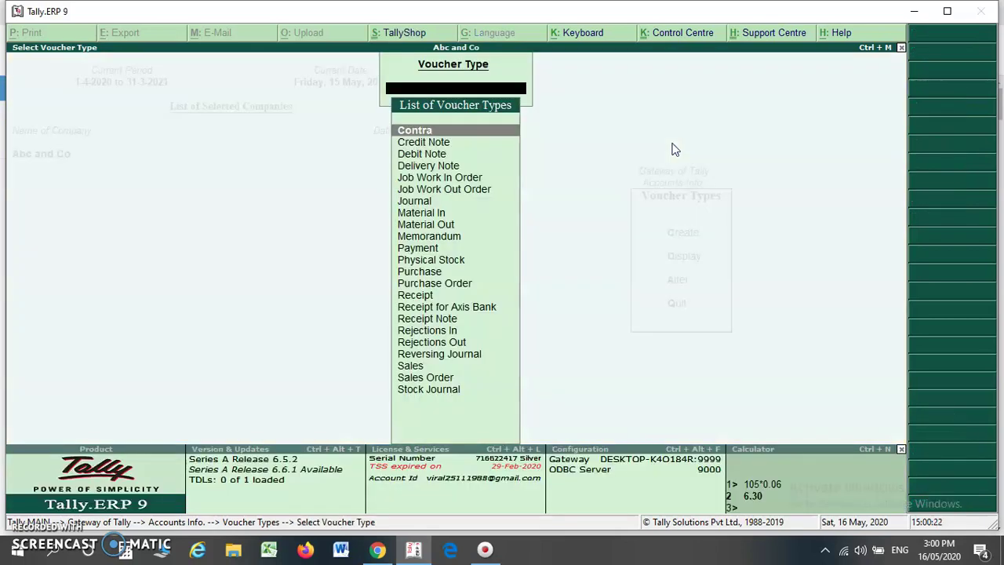
- Select Contra for alteration and keep its voucher numbering method at Automatic
{"action": "key", "text": "Escape"}
{"action": "key", "text": "Return"}
{"action": "type", "text": "Con"}
{"action": "key", "text": "Return"}
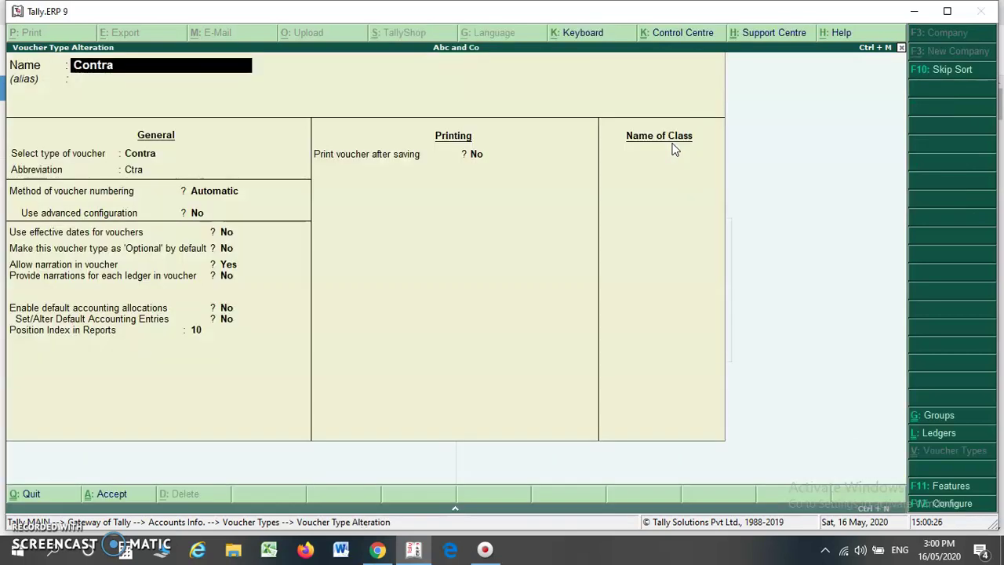
{"action": "key", "text": "Return"}
{"action": "key", "text": "Return"}
{"action": "key", "text": "Return"}
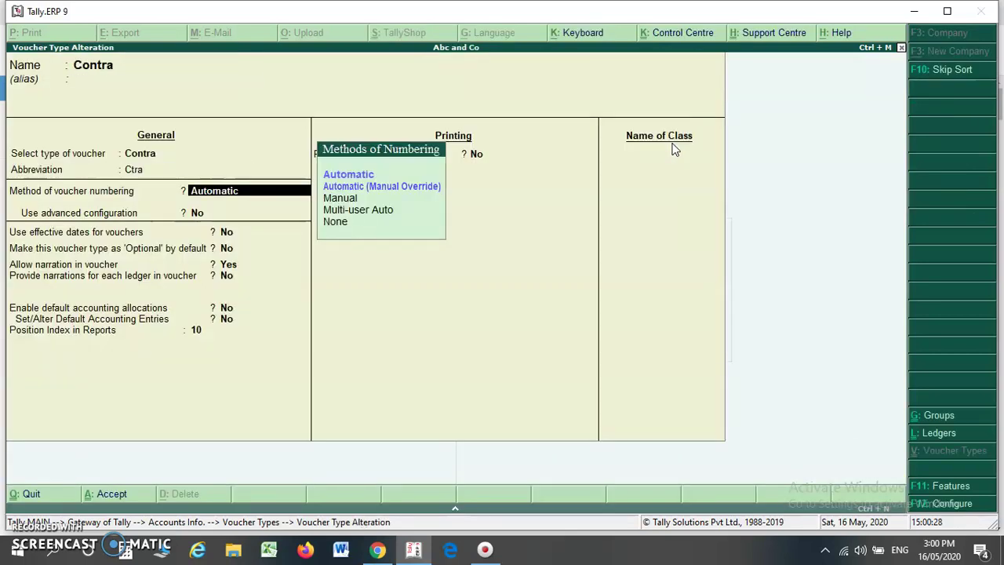
{"action": "key", "text": "Down"}
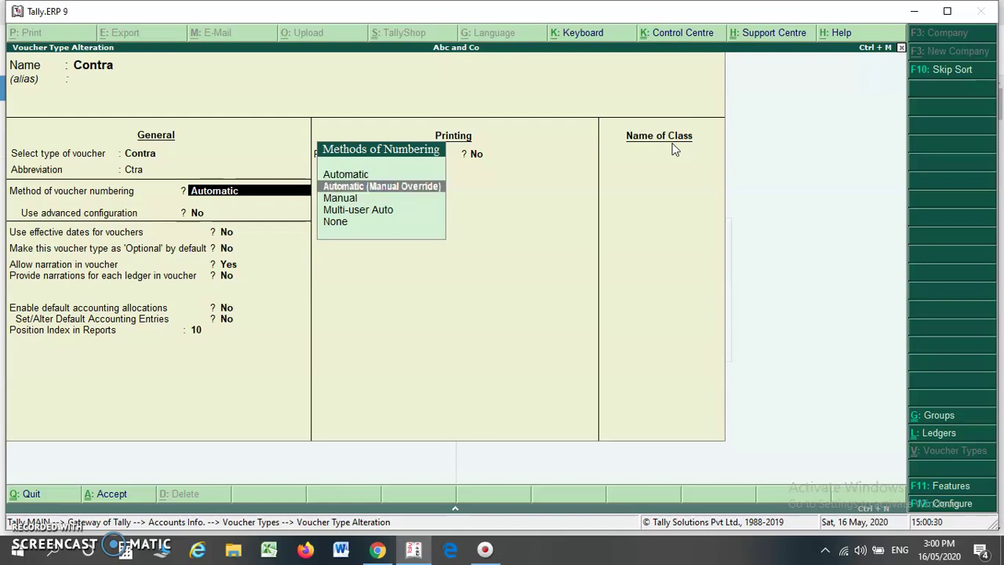
{"action": "key", "text": "Up"}
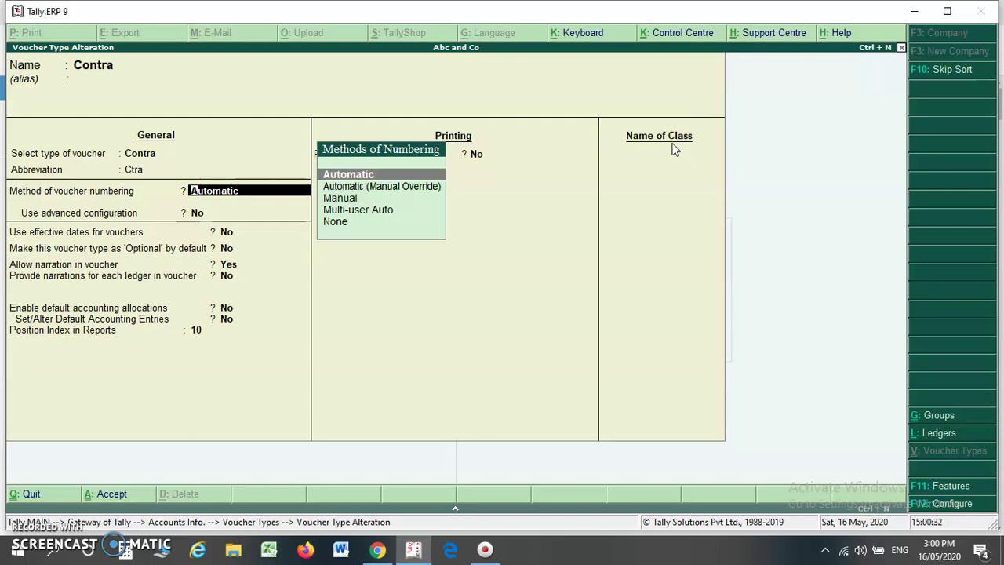
{"action": "key", "text": "Return"}
{"action": "key", "text": "Return"}
{"action": "key", "text": "Return"}
{"action": "key", "text": "Return"}
{"action": "key", "text": "Return"}
{"action": "key", "text": "Return"}
{"action": "key", "text": "Return"}
{"action": "key", "text": "Return"}
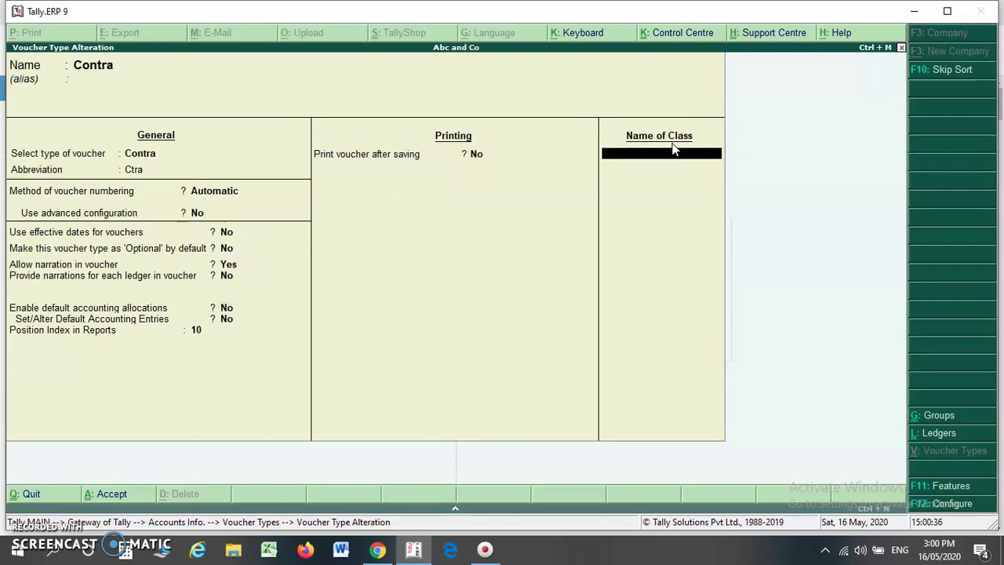
- Add a Contra class named 'Cash Withdrwal', leaving the group restrictions at End of List
{"action": "left_click", "coordinate": [755, 147]}
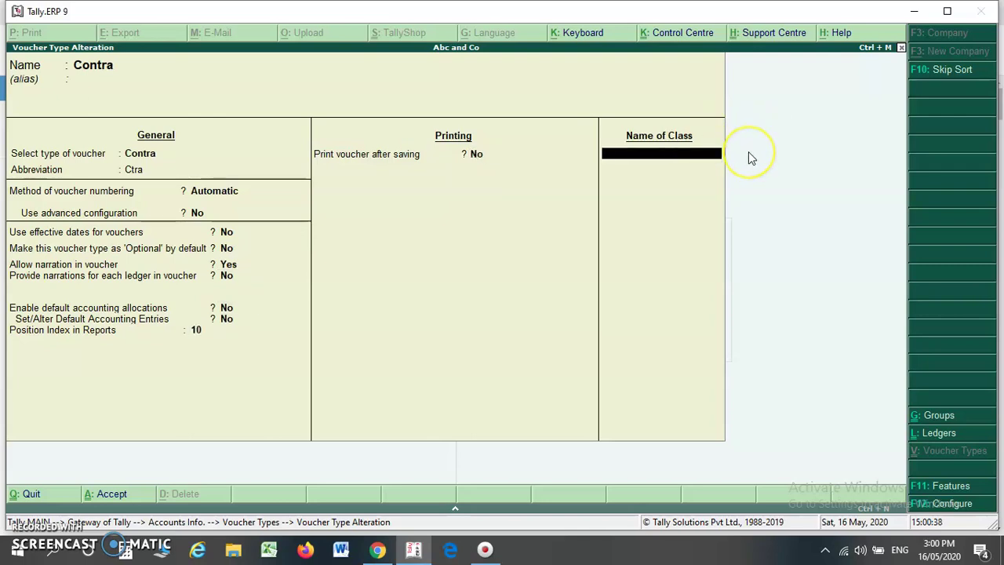
{"action": "type", "text": "Cash w"}
{"action": "type", "text": "ithd"}
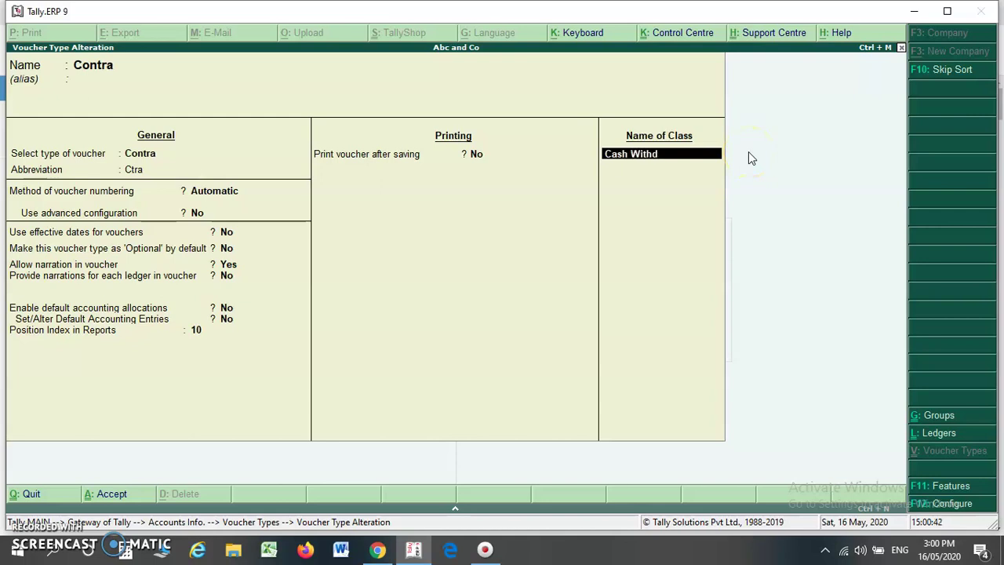
{"action": "type", "text": "rwal"}
{"action": "key", "text": "Return"}
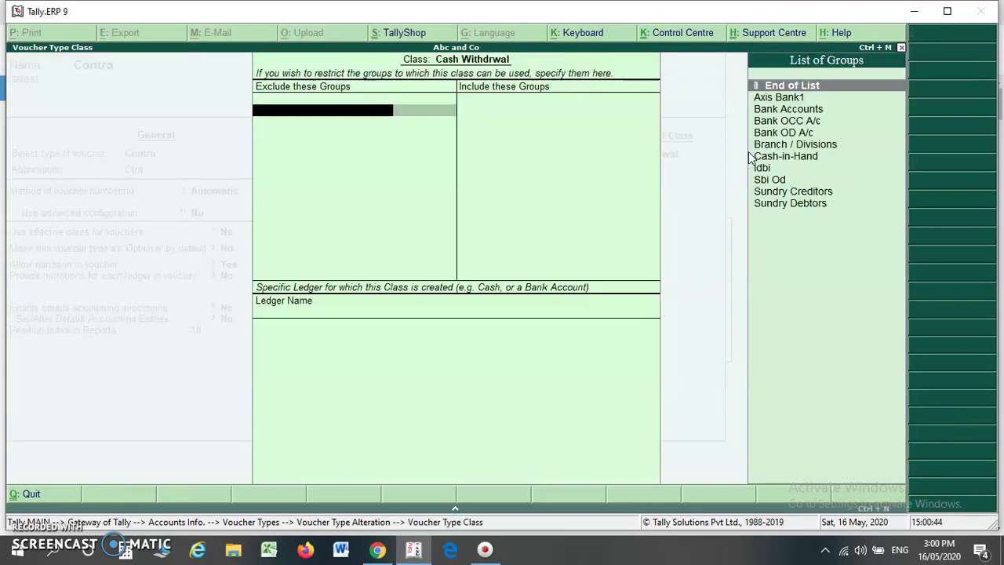
{"action": "key", "text": "Return"}
{"action": "key", "text": "Return"}
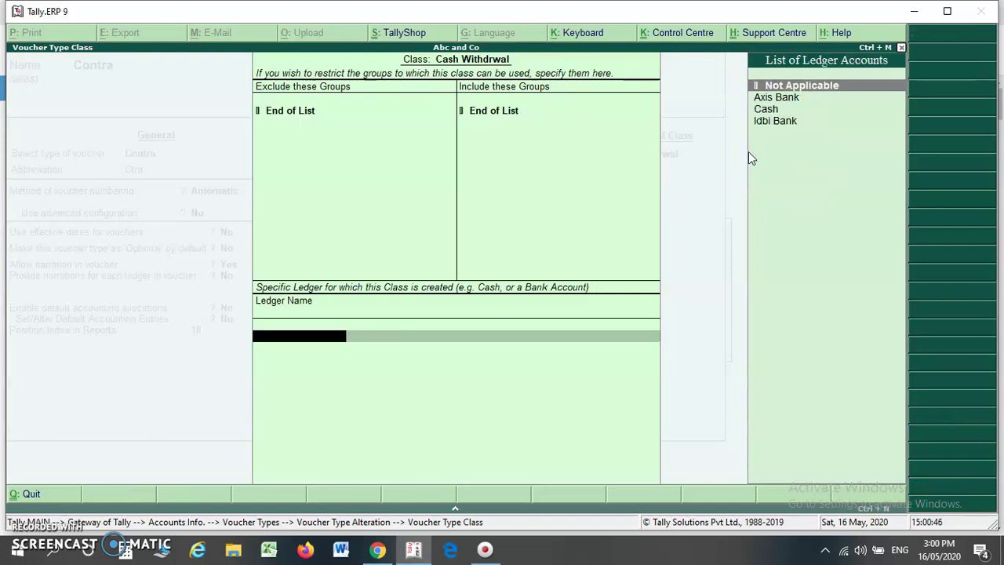
{"action": "key", "text": "Down"}
{"action": "key", "text": "Down"}
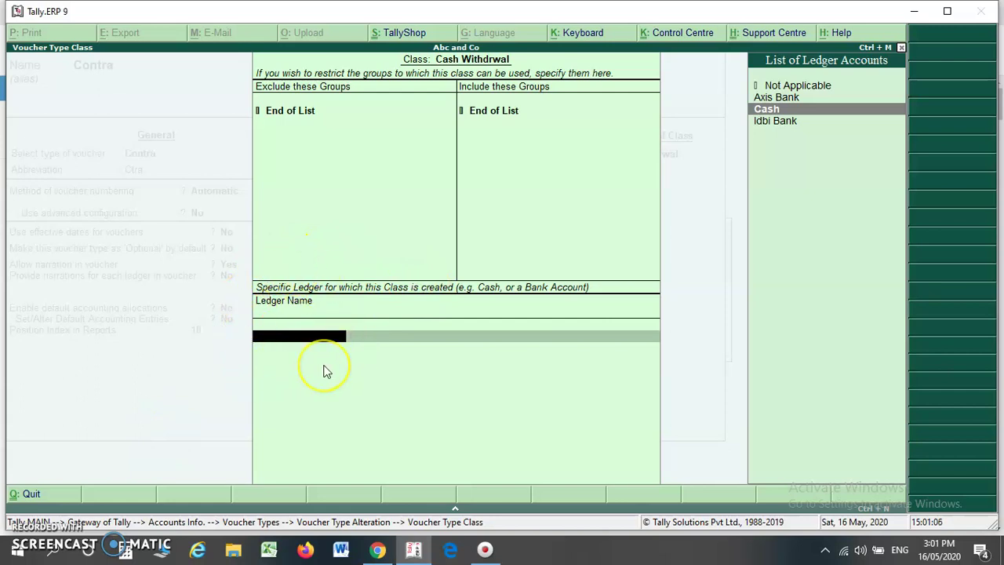
- Accept and save the Contra voucher type alteration with its Cash Withdrwal class
{"action": "key", "text": "ctrl+a"}
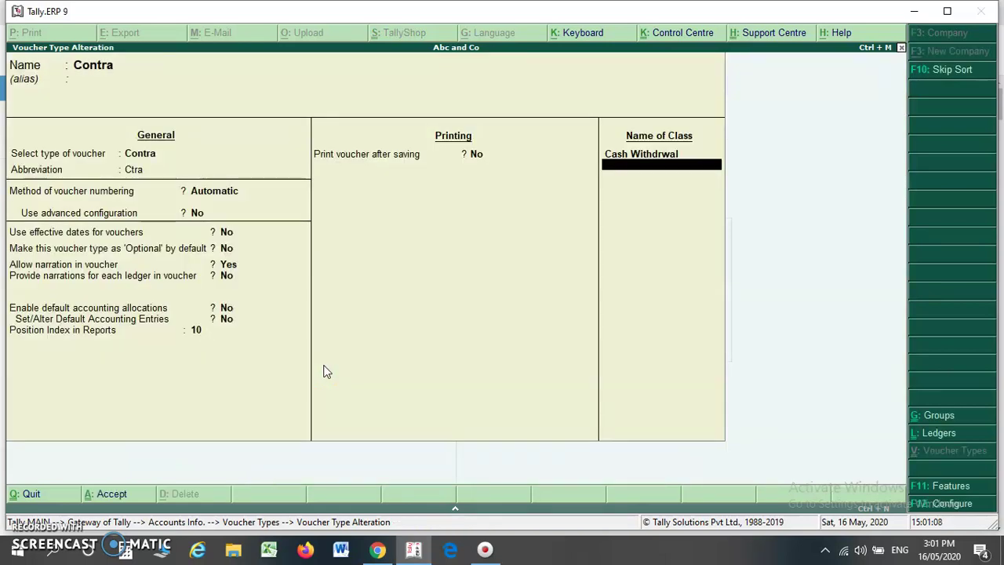
{"action": "key", "text": "Return"}
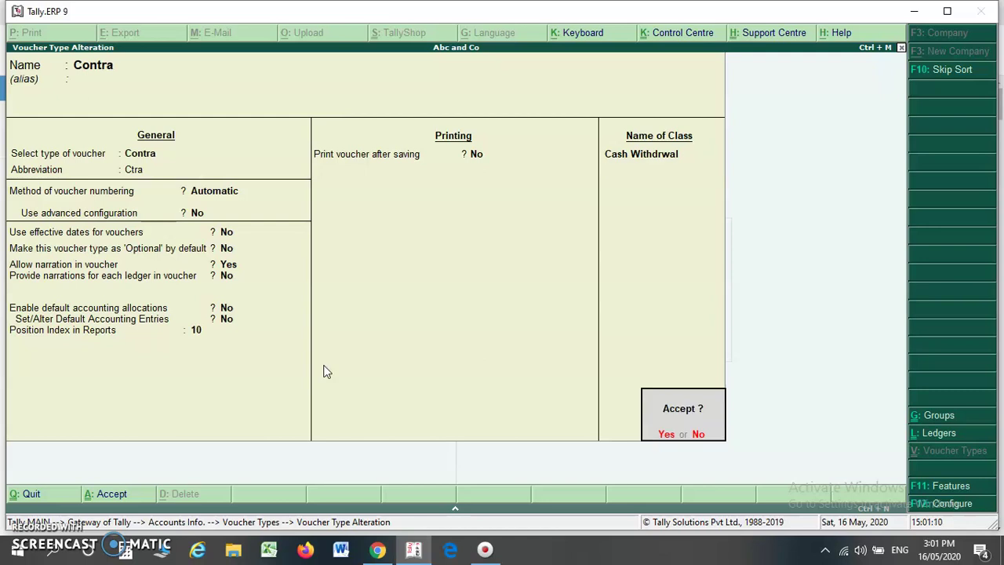
{"action": "key", "text": "Return"}
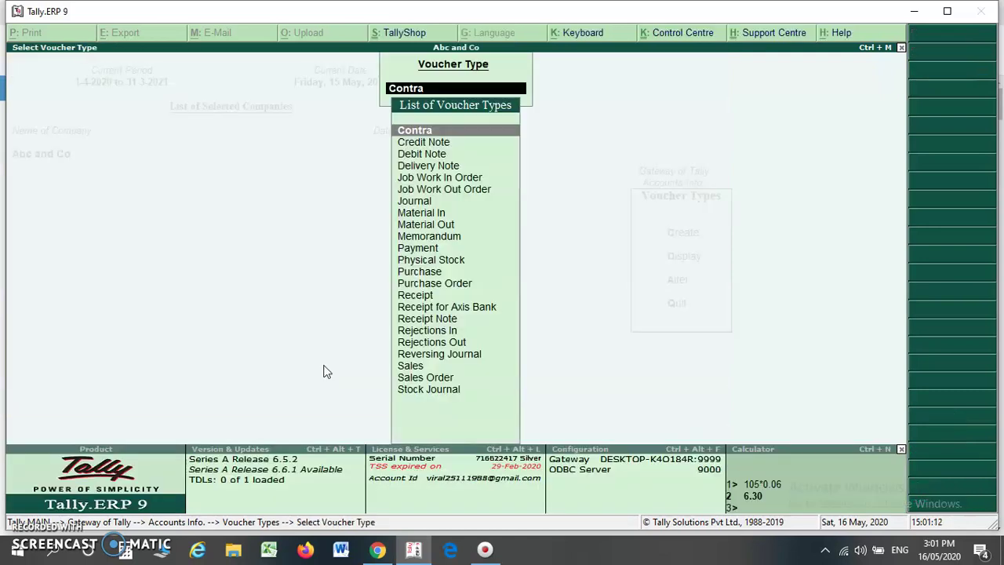
{"action": "key", "text": "Escape"}
{"action": "key", "text": "Escape"}
{"action": "key", "text": "Escape"}
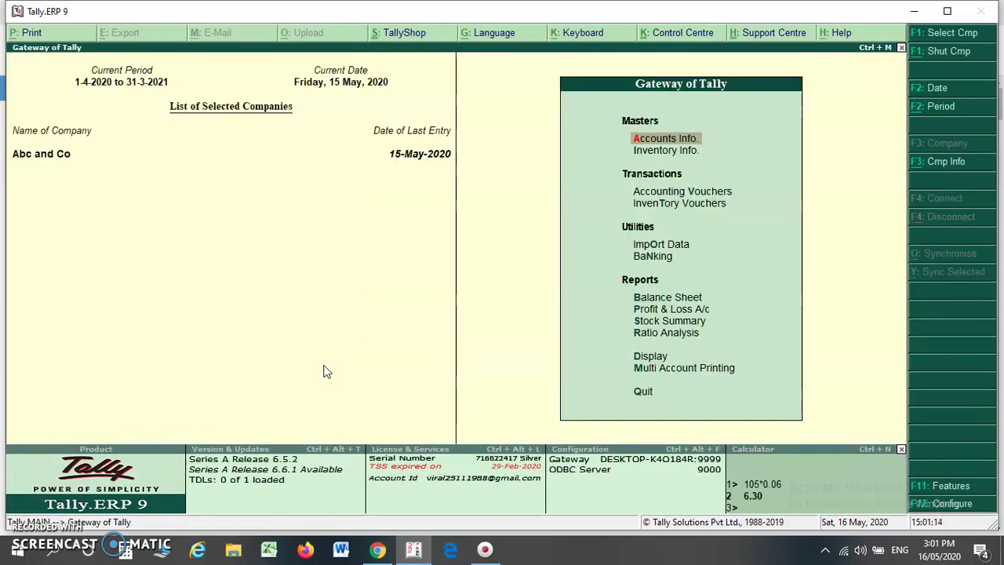
- Start a new Contra voucher from Accounting Vouchers
{"action": "key", "text": "Down"}
{"action": "key", "text": "Down"}
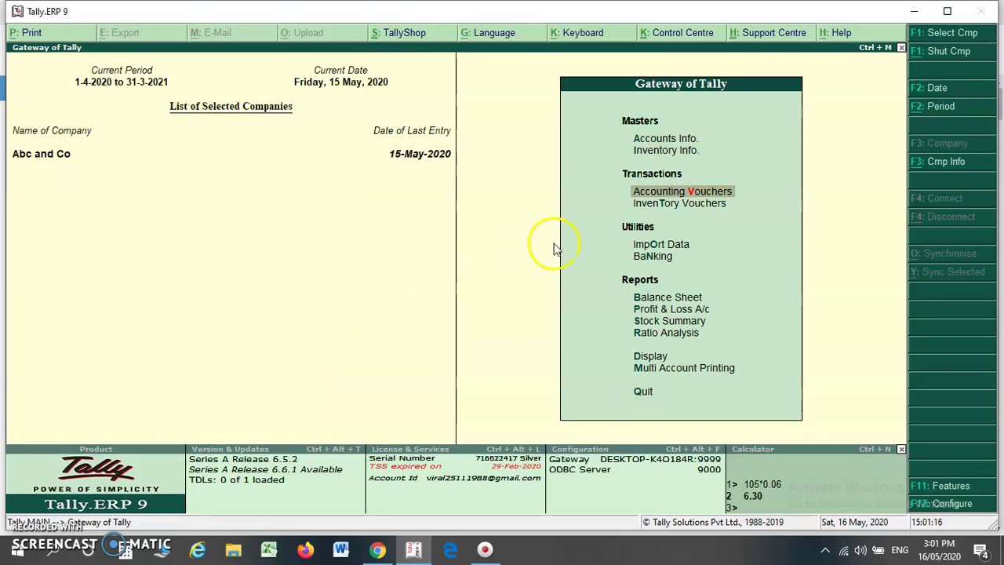
{"action": "left_click", "coordinate": [667, 193]}
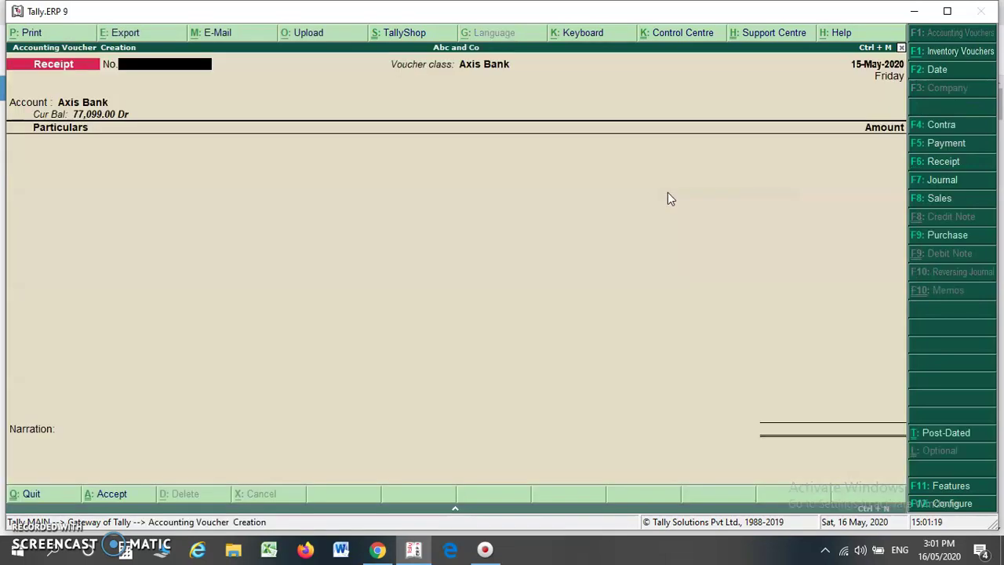
{"action": "left_click", "coordinate": [928, 134]}
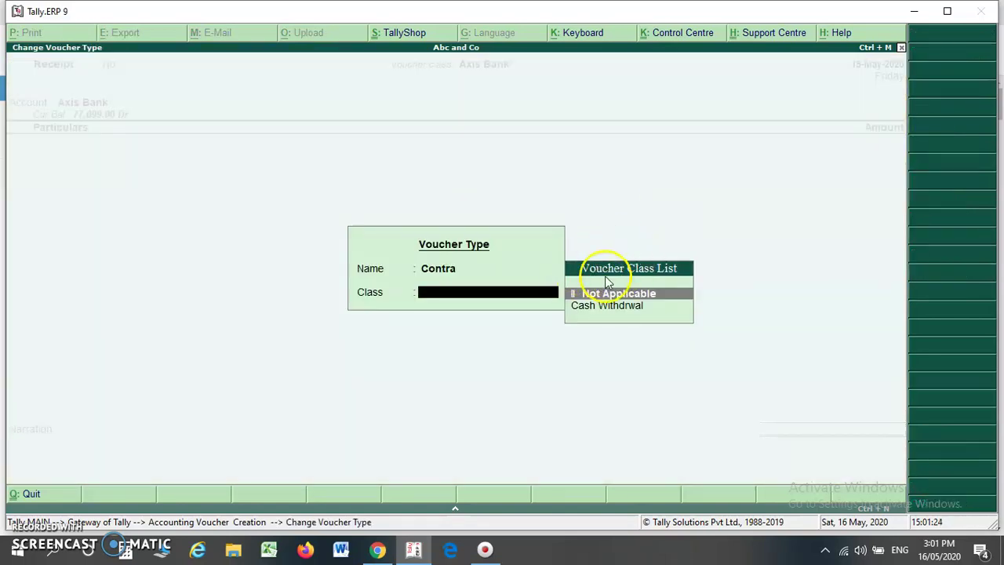
- Choose the Cash Withdrwal class and date the voucher 15.5.2020
{"action": "key", "text": "Down"}
{"action": "key", "text": "Return"}
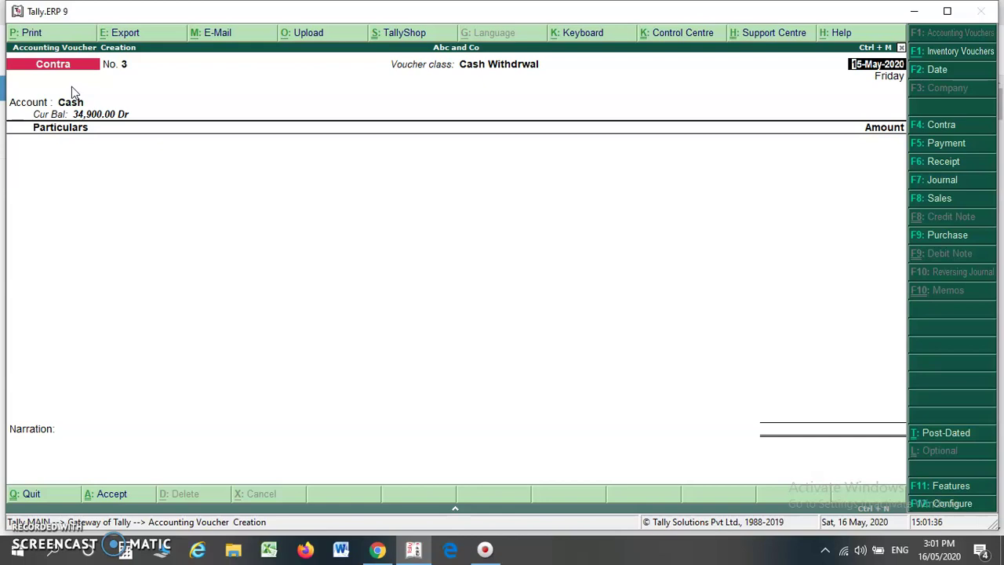
{"action": "type", "text": "15.5.2020"}
{"action": "key", "text": "Return"}
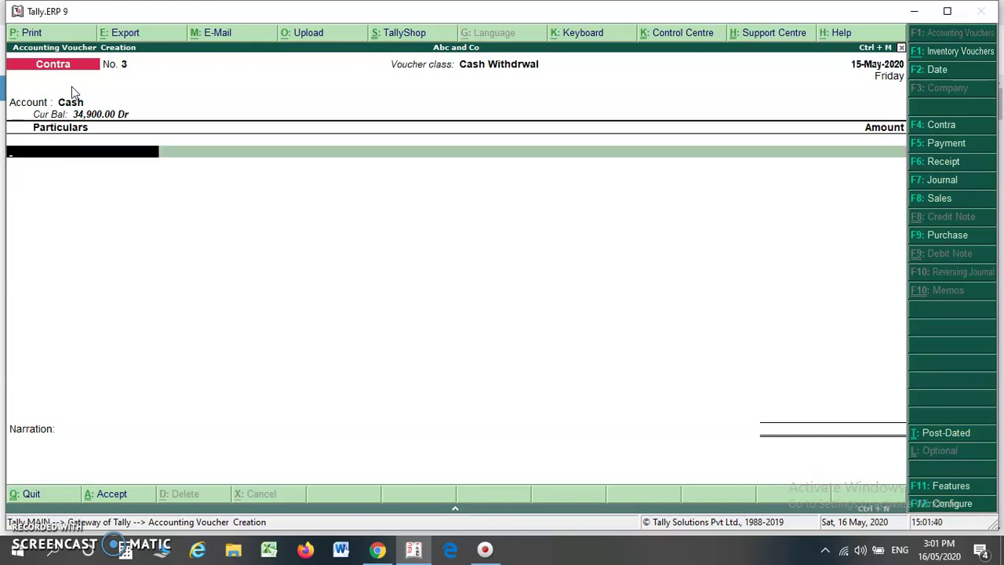
- Record 10,000 from Axis Bank, accept the cheque allocation, and save the voucher
{"action": "type", "text": "Ax"}
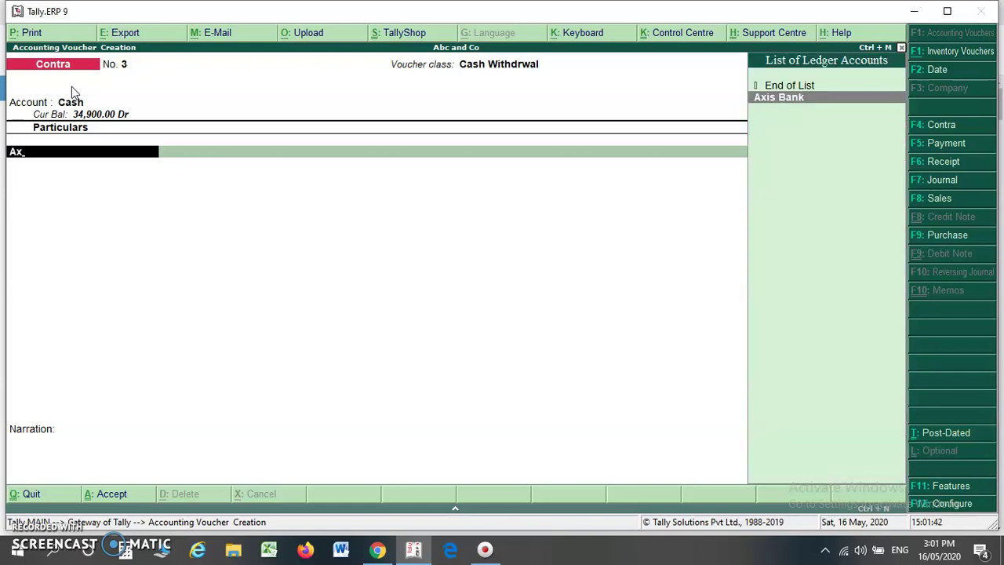
{"action": "key", "text": "Return"}
{"action": "type", "text": "1000"}
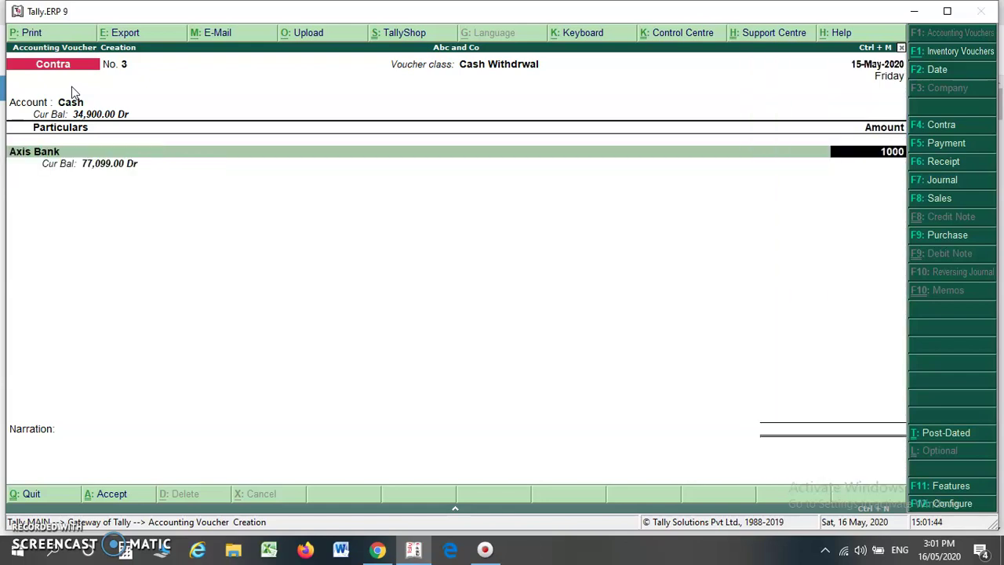
{"action": "type", "text": "0"}
{"action": "key", "text": "Return"}
{"action": "key", "text": "Return"}
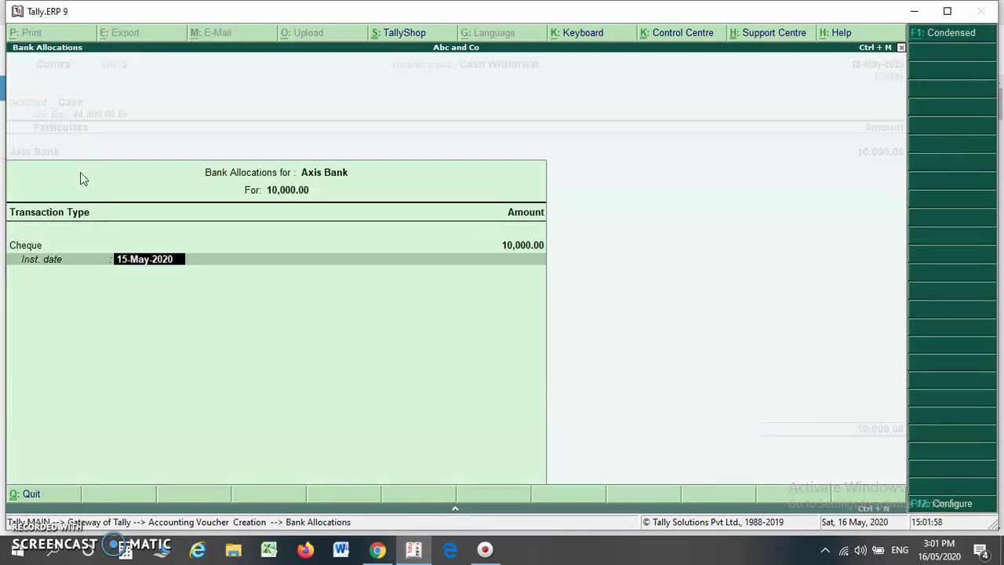
{"action": "key", "text": "Return"}
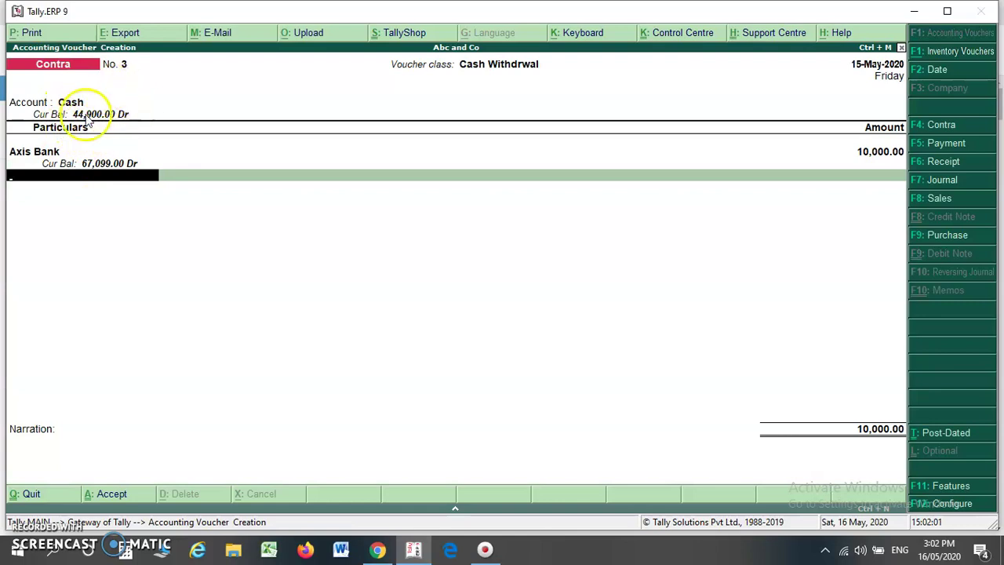
{"action": "key", "text": "Return"}
{"action": "key", "text": "Return"}
{"action": "key", "text": "Return"}
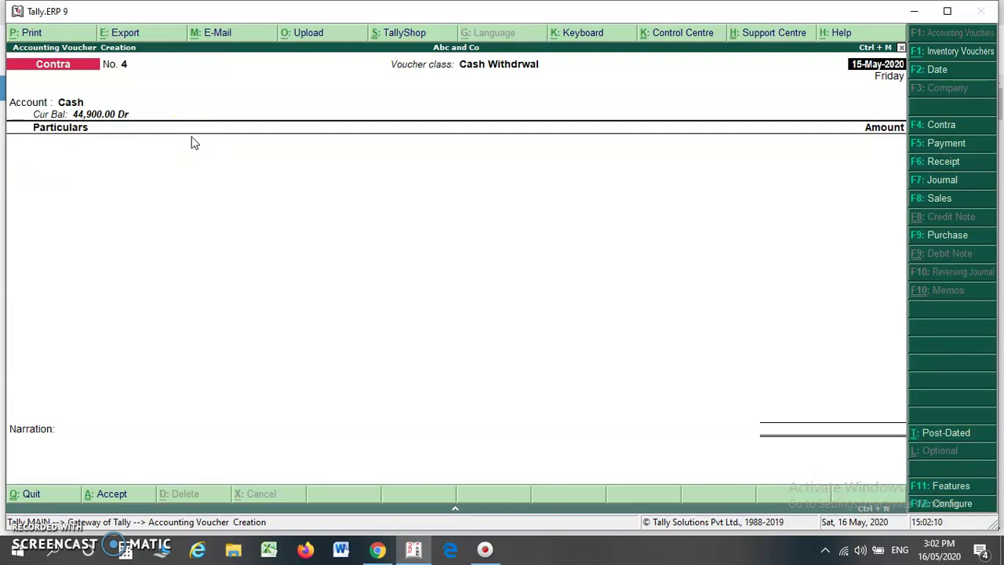
- Quit voucher entry and reopen Contra for alteration via Accounts Info > Voucher Types
{"action": "key", "text": "Escape"}
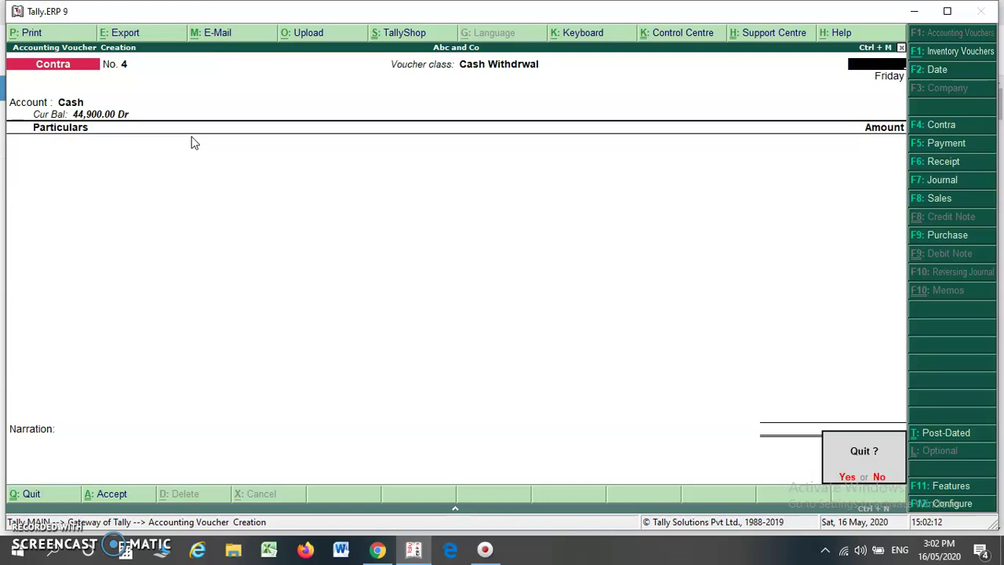
{"action": "key", "text": "Return"}
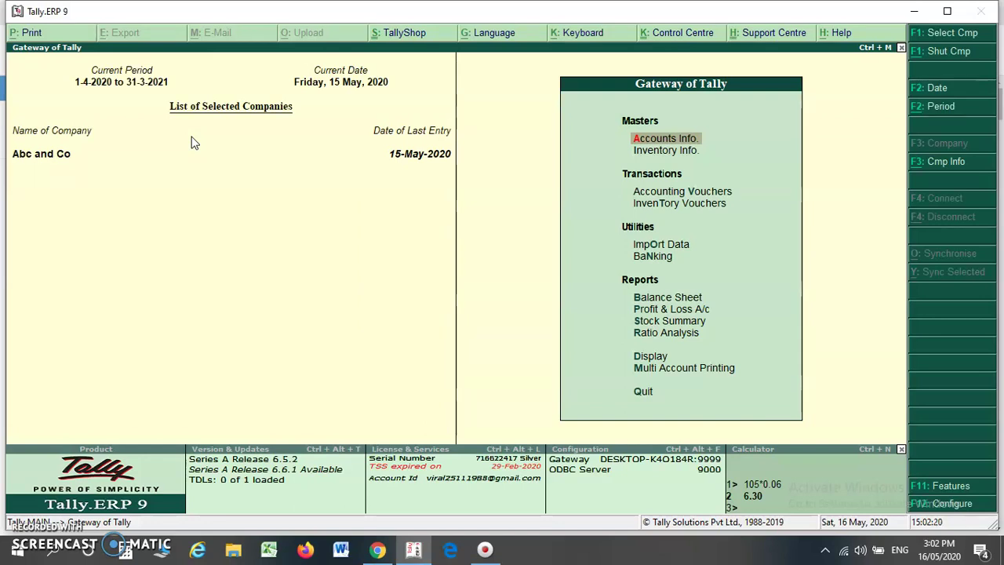
{"action": "key", "text": "Return"}
{"action": "key", "text": "Down"}
{"action": "key", "text": "Down"}
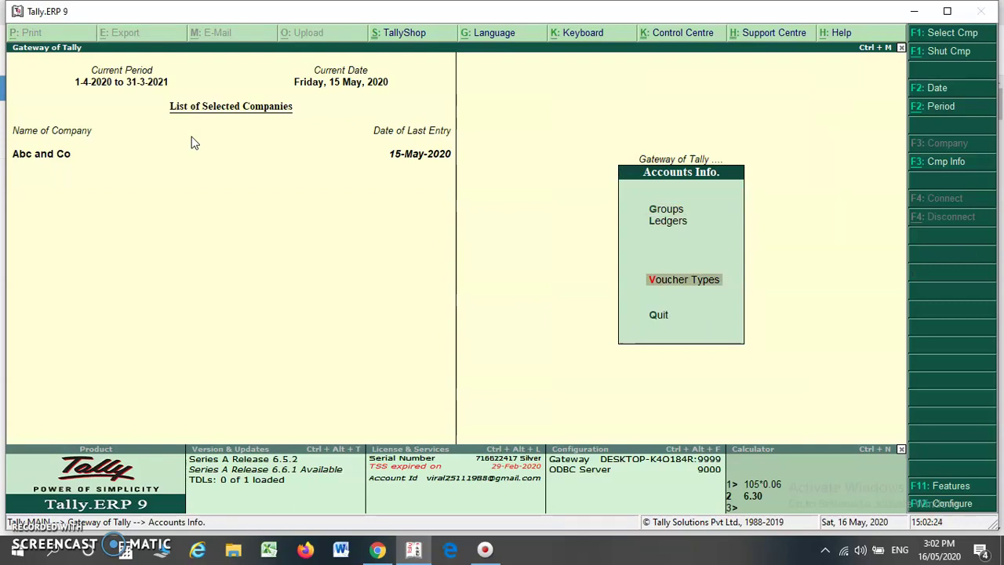
{"action": "key", "text": "Return"}
{"action": "key", "text": "Down"}
{"action": "key", "text": "Down"}
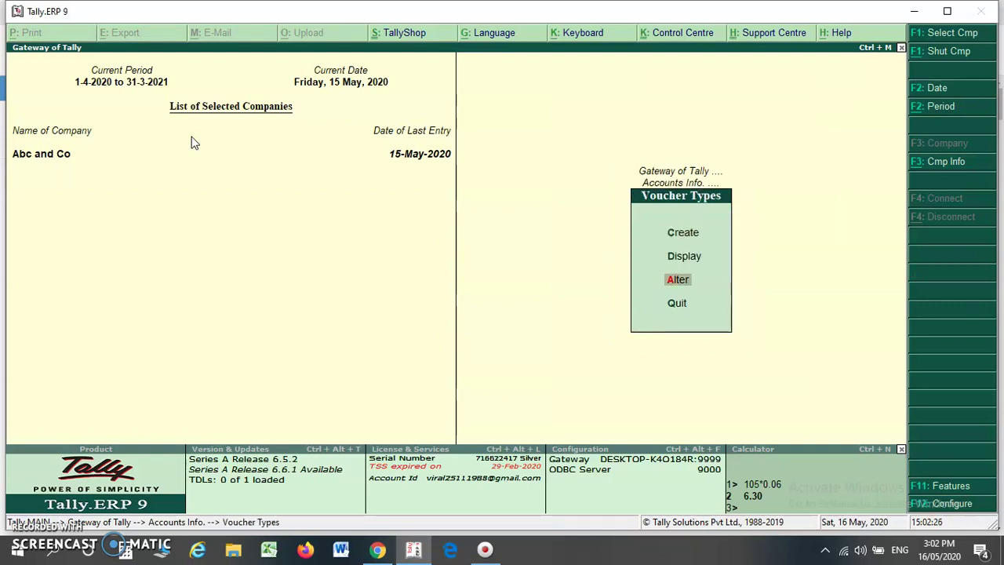
{"action": "key", "text": "Return"}
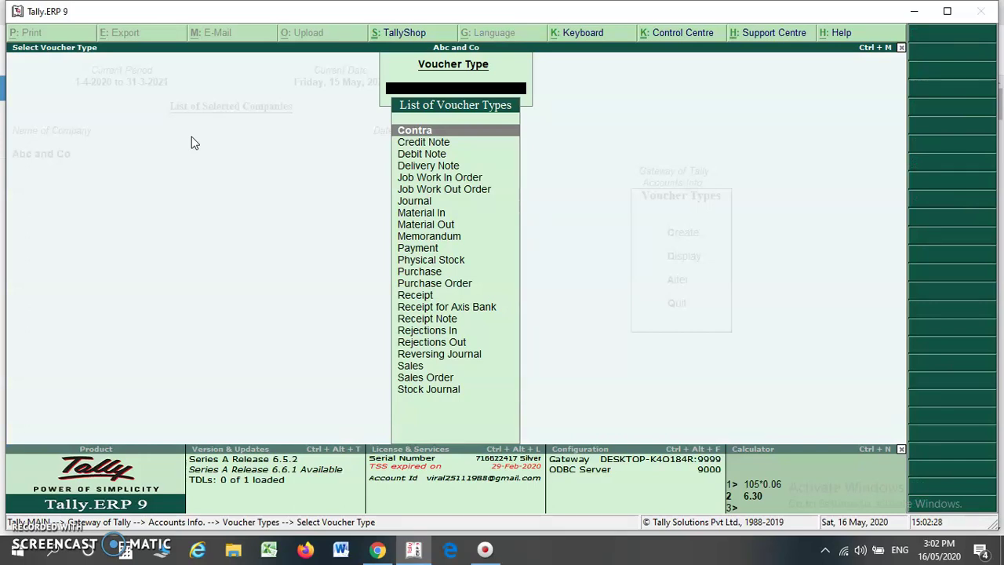
{"action": "key", "text": "Return"}
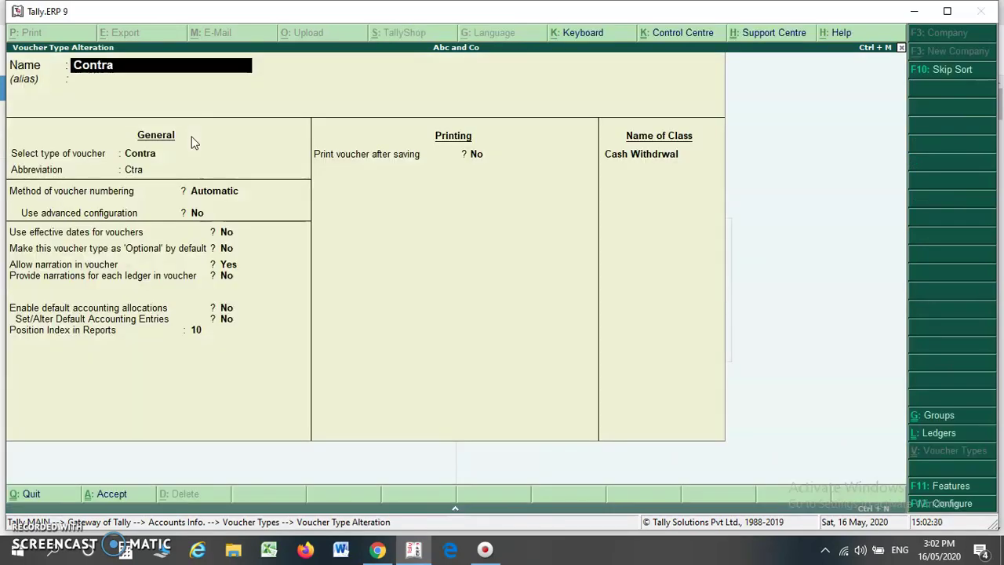
- Move past the unchanged Cash Withdrwal class to the empty class name line
{"action": "key", "text": "Return"}
{"action": "key", "text": "Return"}
{"action": "key", "text": "Return"}
{"action": "key", "text": "Return"}
{"action": "key", "text": "Return"}
{"action": "key", "text": "Return"}
{"action": "key", "text": "Return"}
{"action": "key", "text": "Return"}
{"action": "key", "text": "Return"}
{"action": "key", "text": "Return"}
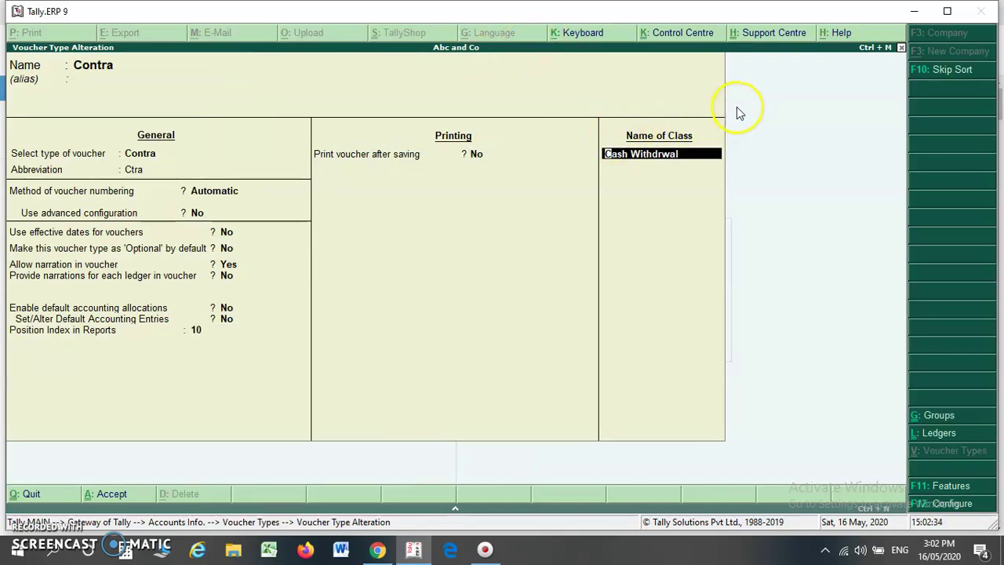
{"action": "key", "text": "Return"}
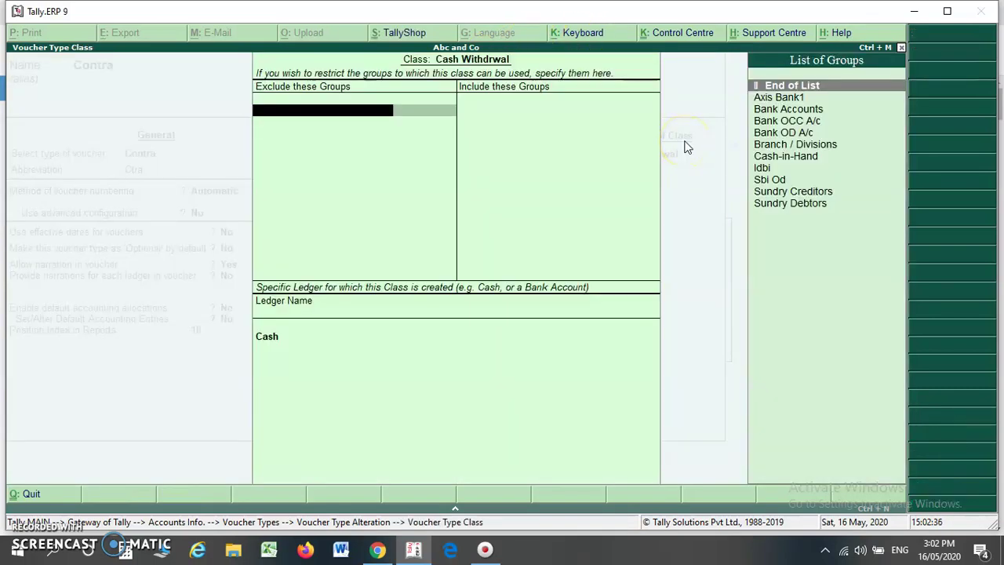
{"action": "key", "text": "ctrl+a"}
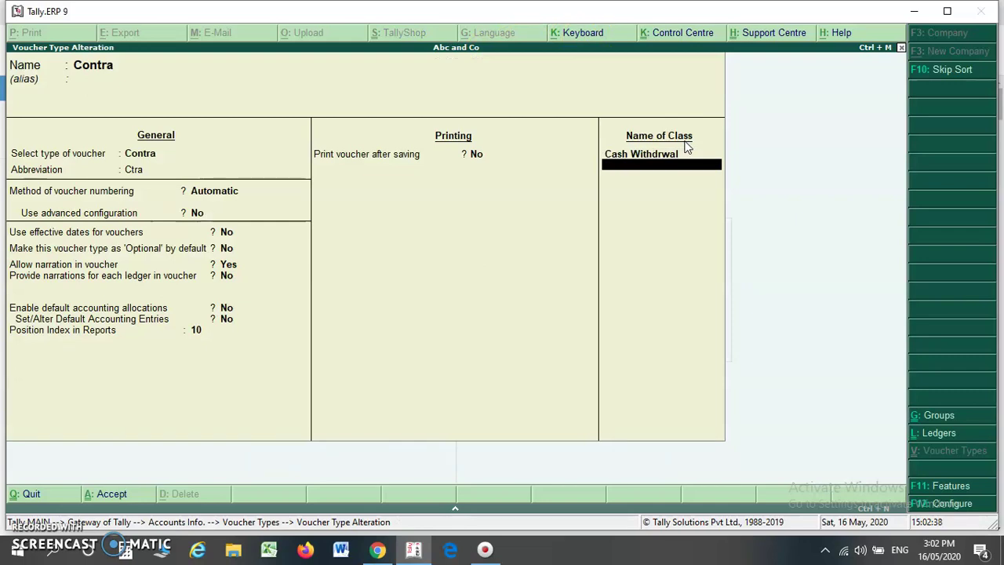
{"action": "key", "text": "Up"}
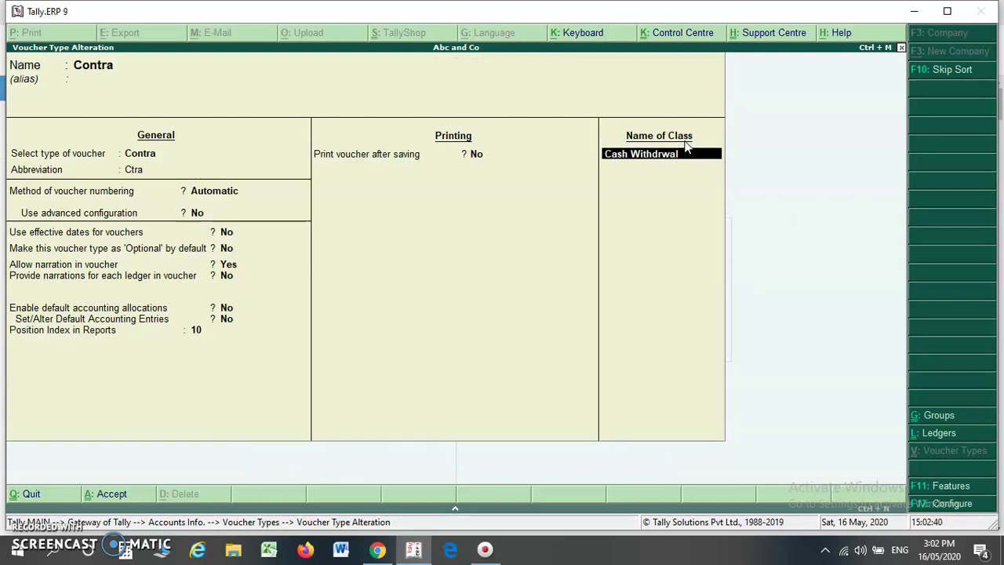
{"action": "key", "text": "Down"}
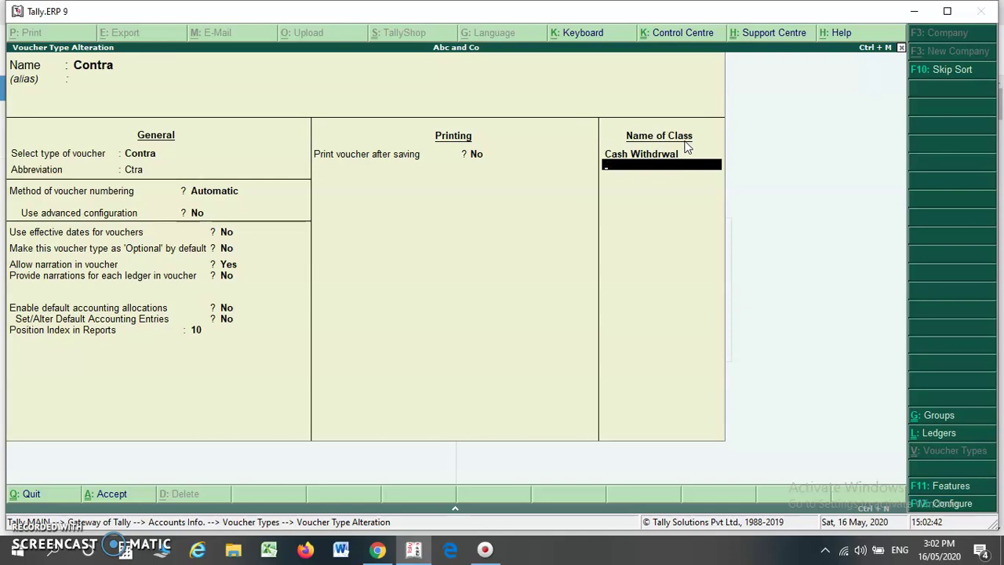
- Add a 'Cash Deposit' class with no group restrictions and Axis Bank as its ledger
{"action": "type", "text": "Cash Deposit"}
{"action": "key", "text": "Return"}
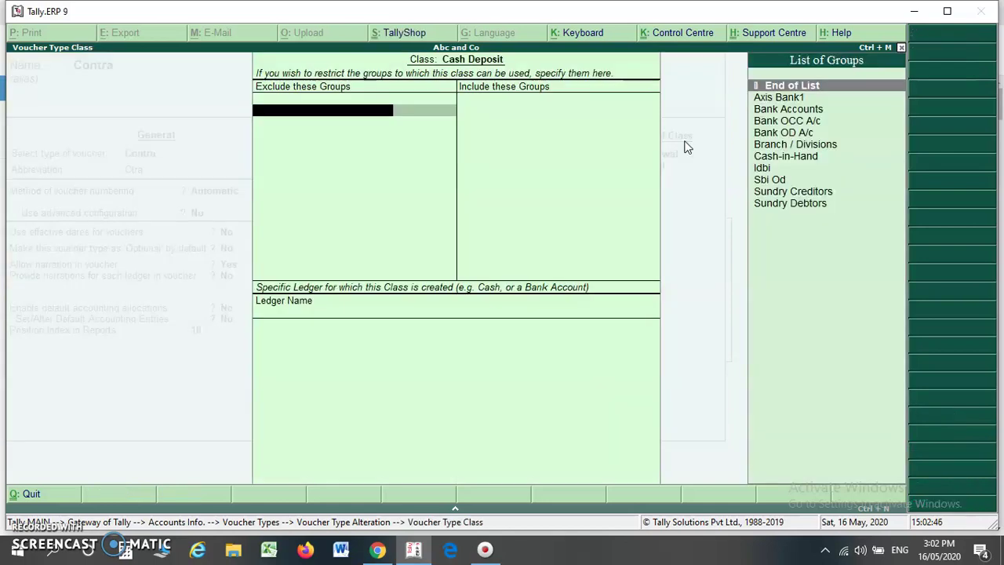
{"action": "key", "text": "Return"}
{"action": "key", "text": "Return"}
{"action": "key", "text": "Down"}
{"action": "key", "text": "Down"}
{"action": "key", "text": "Up"}
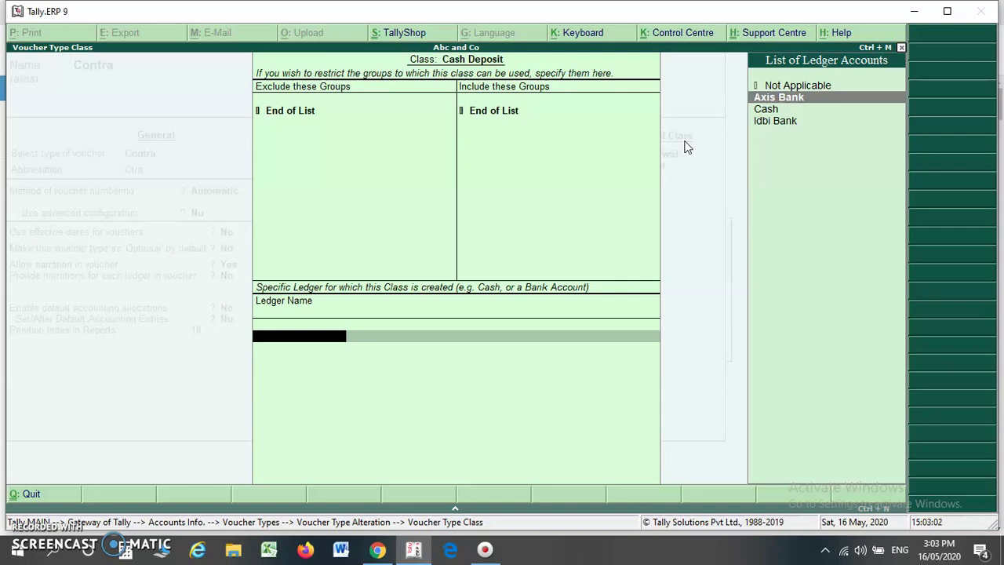
{"action": "key", "text": "Return"}
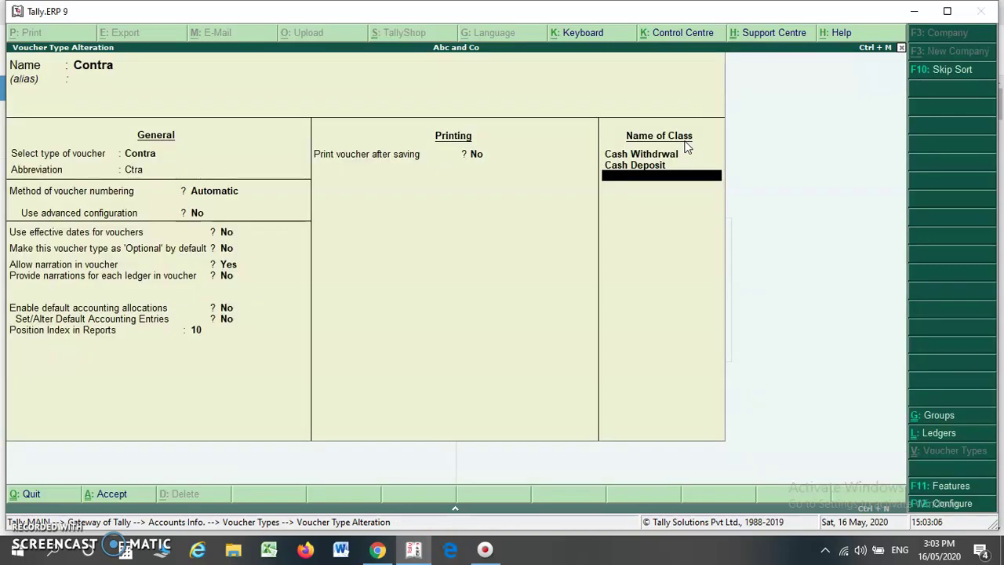
{"action": "key", "text": "Up"}
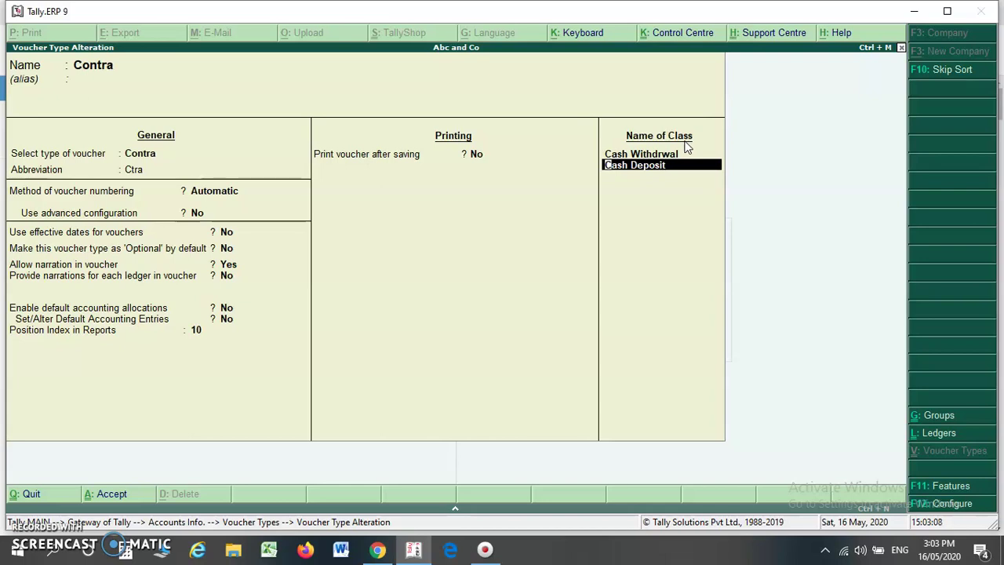
- Rename the Cash Deposit class to 'Cash Deposit - Axis' and accept its settings
{"action": "key", "text": "Escape"}
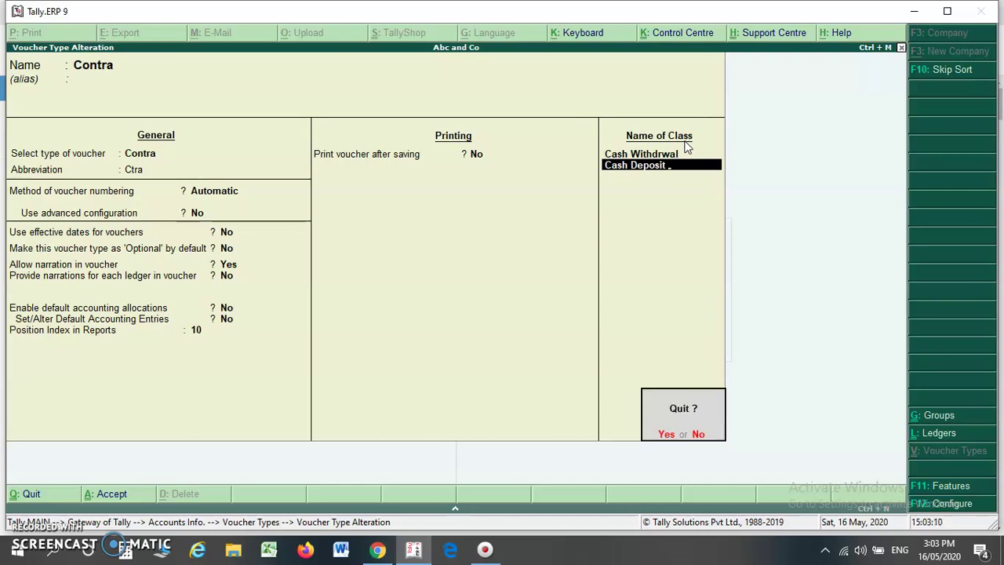
{"action": "key", "text": "n"}
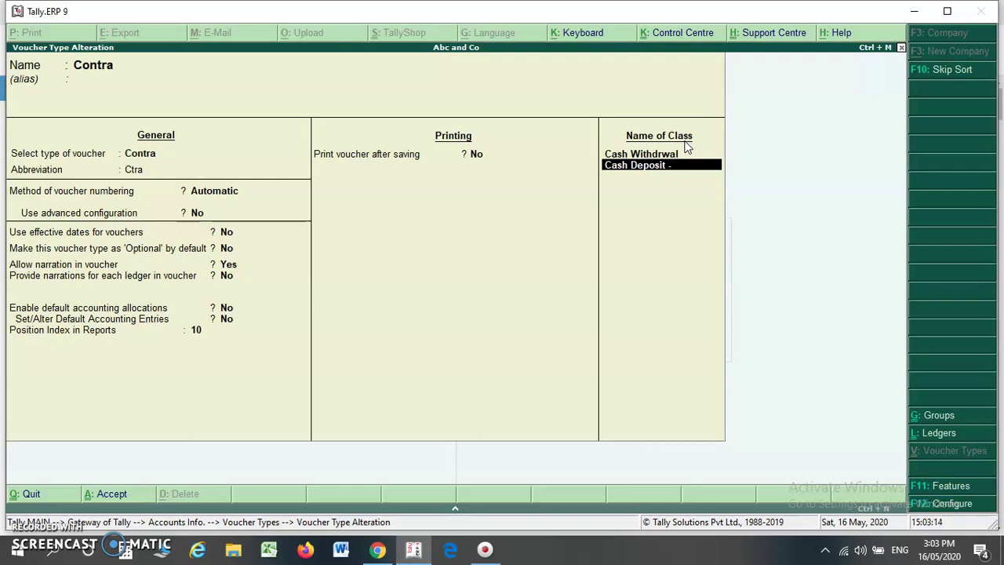
{"action": "type", "text": "Axis"}
{"action": "key", "text": "Return"}
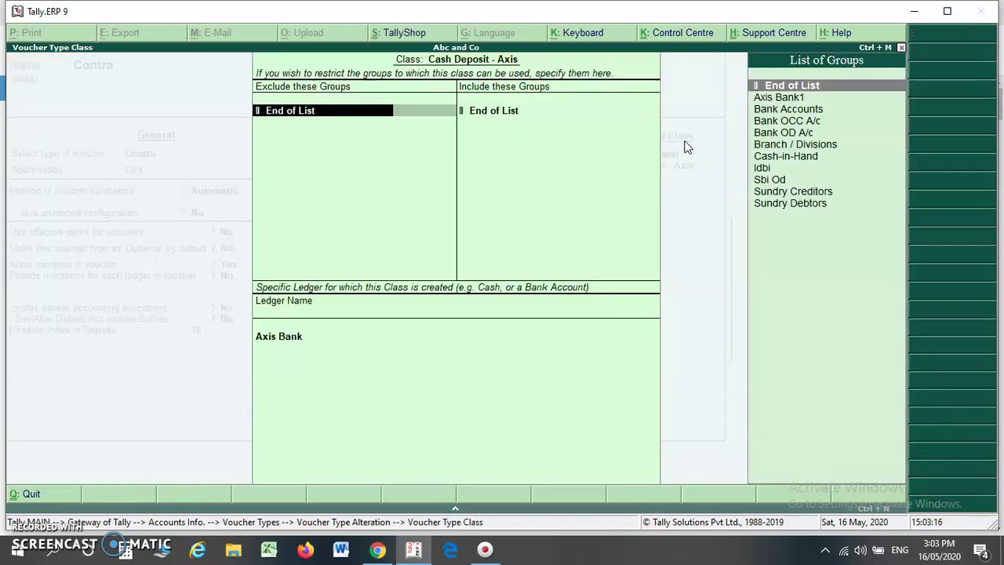
{"action": "key", "text": "ctrl+a"}
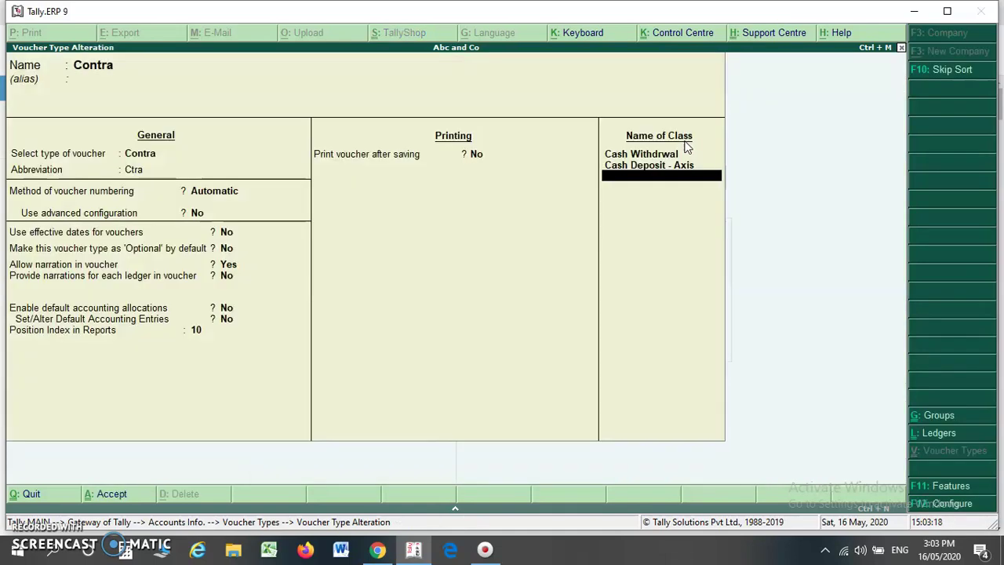
- Add a 'Cash Deposit - Idbi' class using Idbi Bank, save Contra, and return to Gateway
{"action": "type", "text": "Cash Deposit - Idb"}
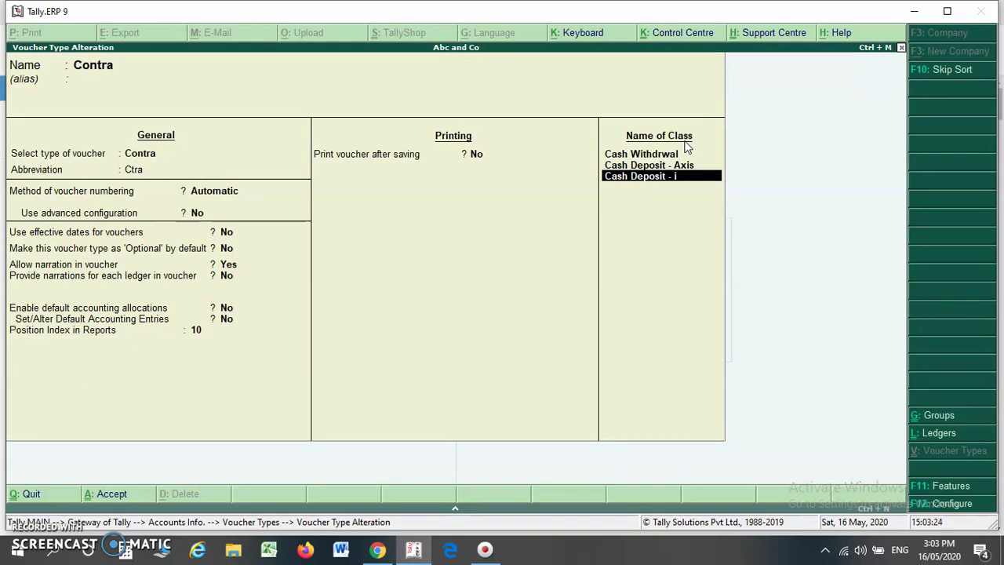
{"action": "type", "text": "i"}
{"action": "key", "text": "Return"}
{"action": "key", "text": "Return"}
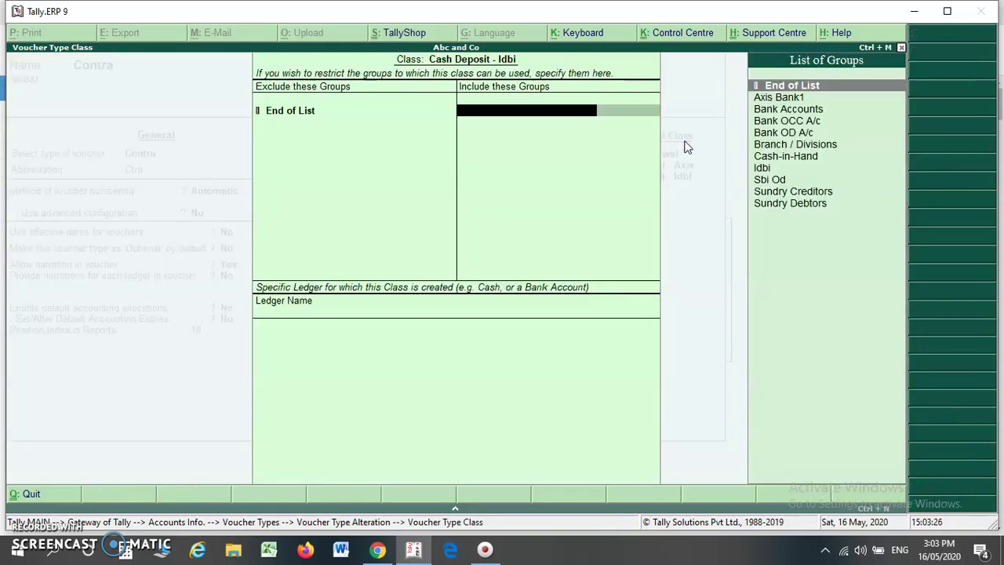
{"action": "key", "text": "Return"}
{"action": "key", "text": "Down"}
{"action": "key", "text": "Down"}
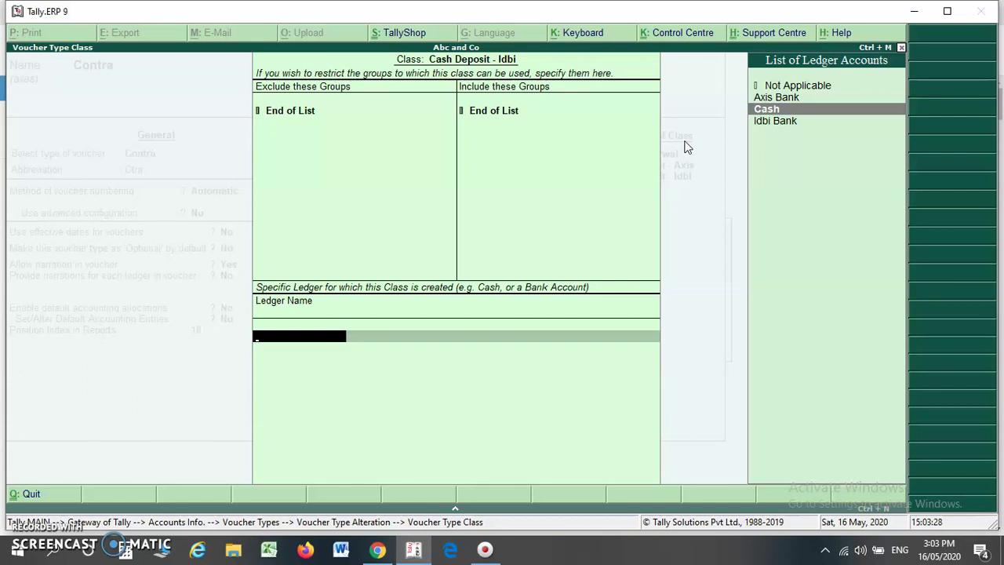
{"action": "key", "text": "Down"}
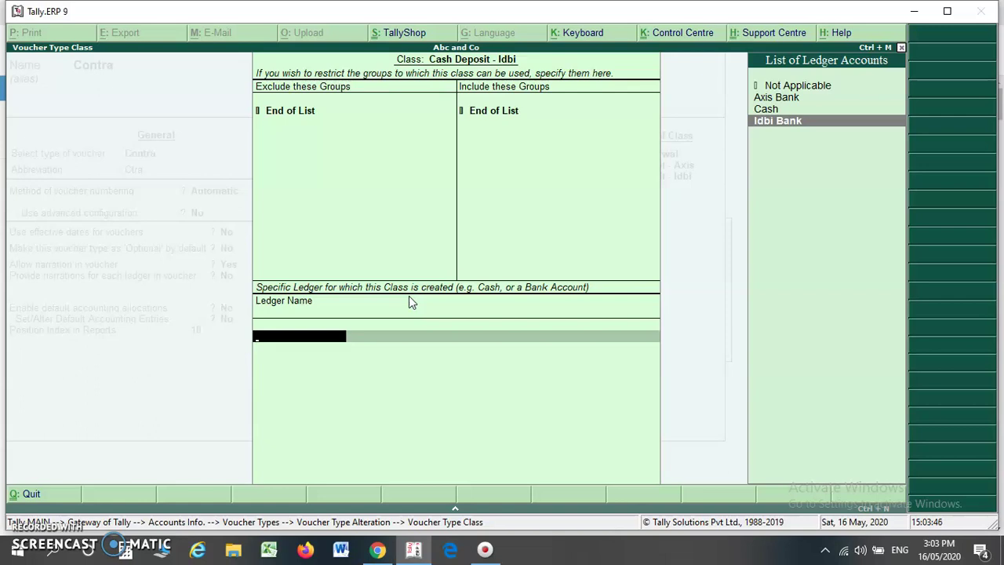
{"action": "key", "text": "Return"}
{"action": "key", "text": "Return"}
{"action": "key", "text": "Return"}
{"action": "key", "text": "Escape"}
{"action": "key", "text": "Escape"}
{"action": "key", "text": "Escape"}
{"action": "key", "text": "Escape"}
{"action": "key", "text": "Escape"}
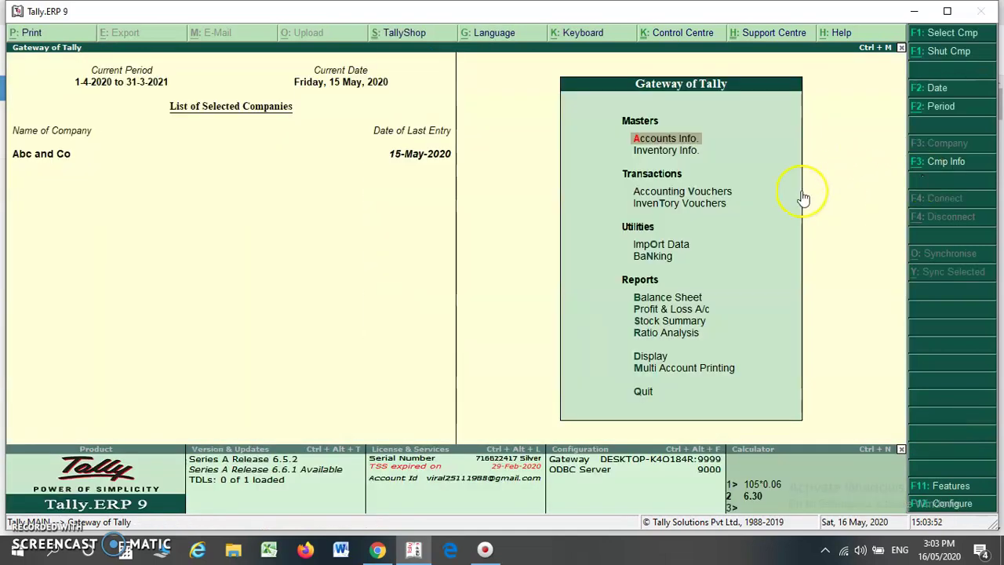
- Start a Contra voucher from Accounting Vouchers with its class set to Not Applicable
{"action": "key", "text": "Down"}
{"action": "key", "text": "Down"}
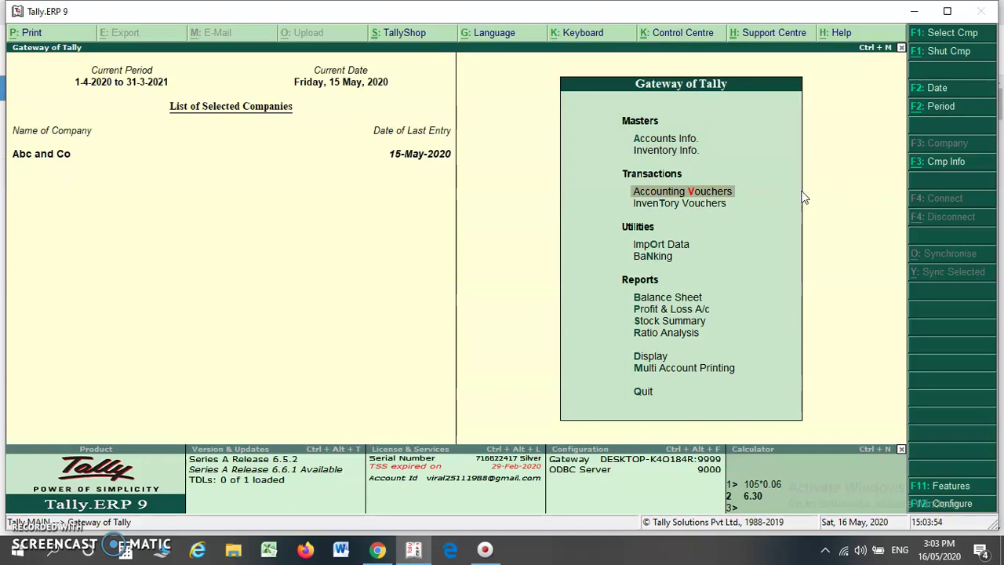
{"action": "key", "text": "Return"}
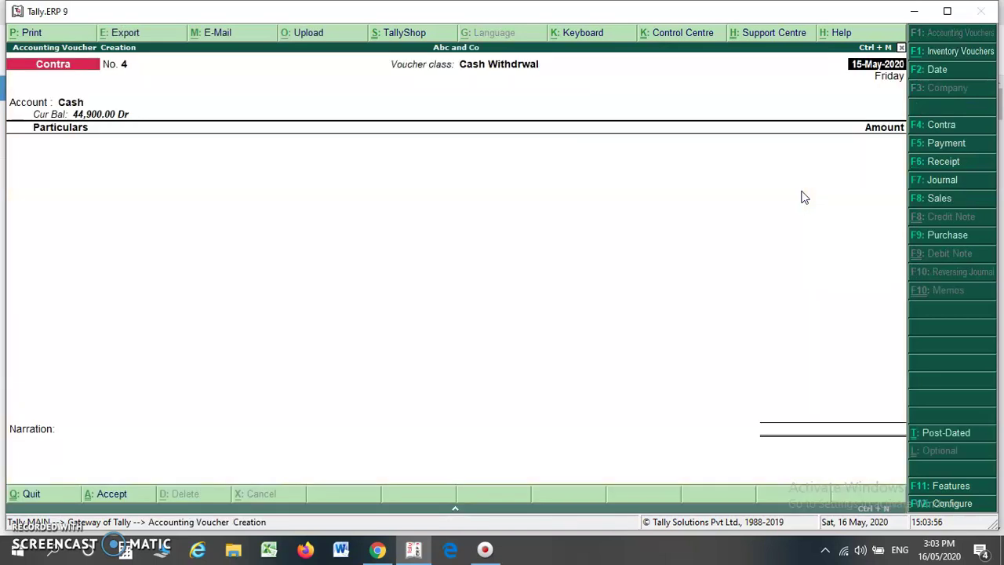
{"action": "left_click", "coordinate": [938, 130]}
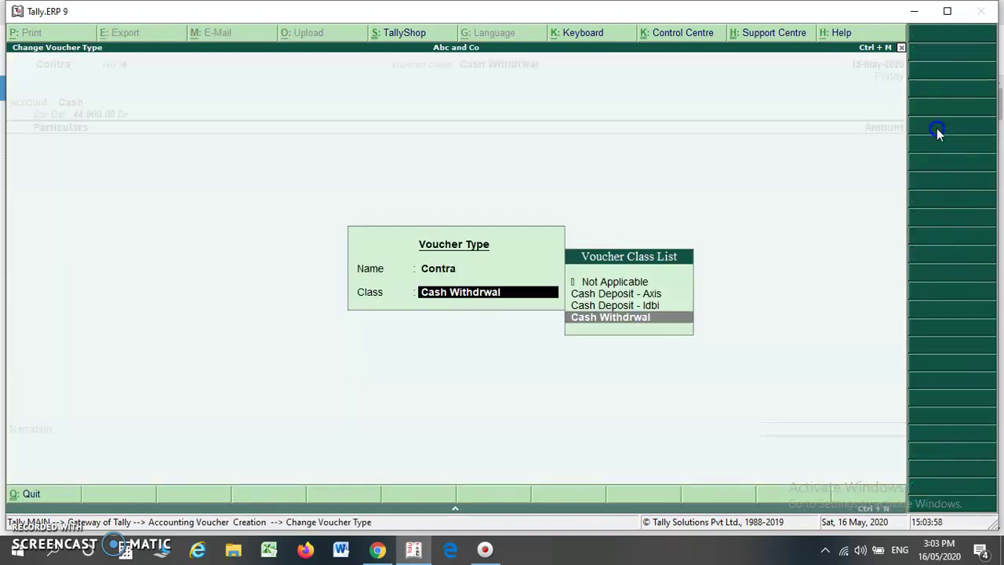
{"action": "key", "text": "Up"}
{"action": "key", "text": "Up"}
{"action": "key", "text": "Up"}
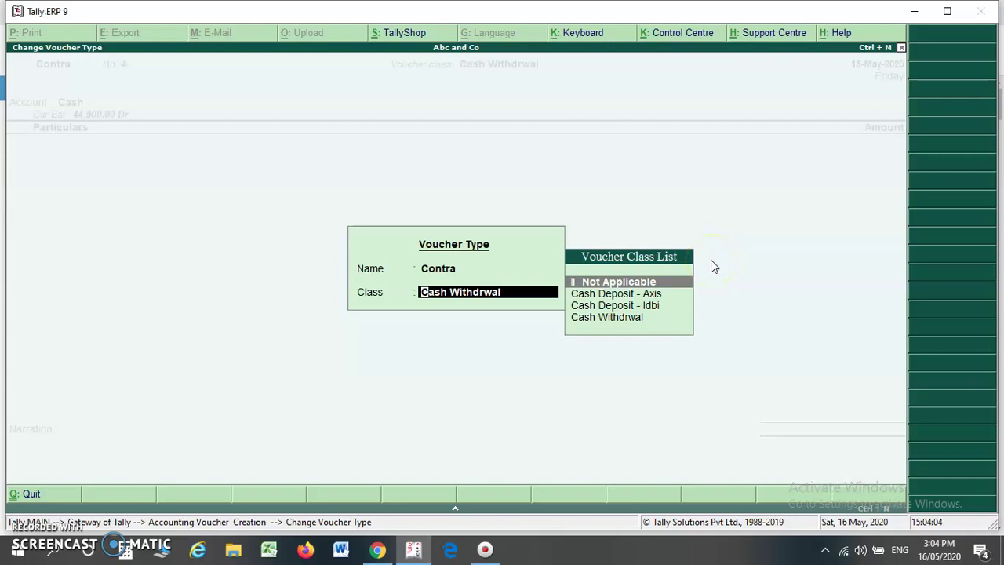
{"action": "key", "text": "Return"}
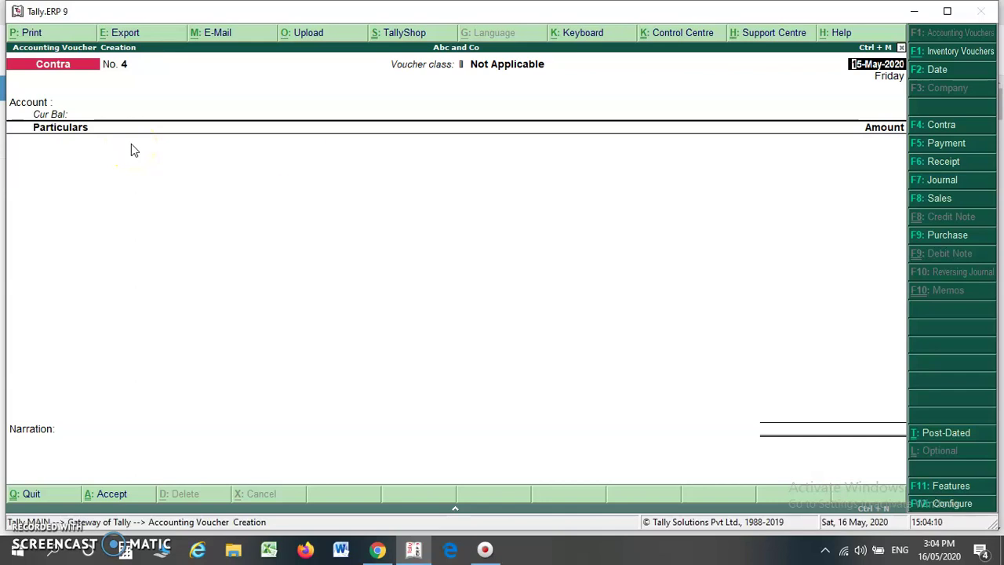
- Change the voucher class to Cash Deposit - Axis
{"action": "left_click", "coordinate": [935, 126]}
{"action": "key", "text": "Down"}
{"action": "key", "text": "Down"}
{"action": "key", "text": "Up"}
{"action": "key", "text": "Up"}
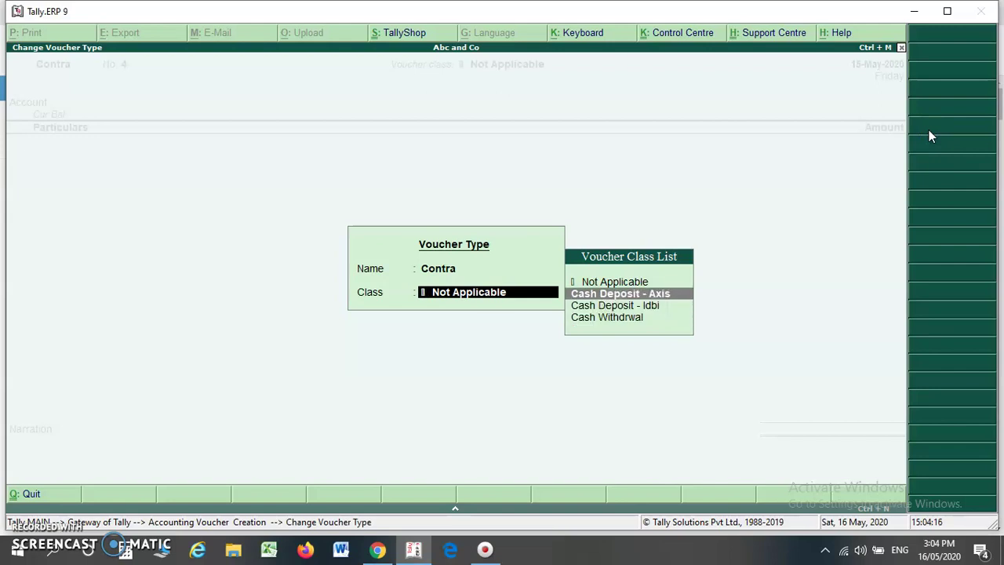
{"action": "key", "text": "Return"}
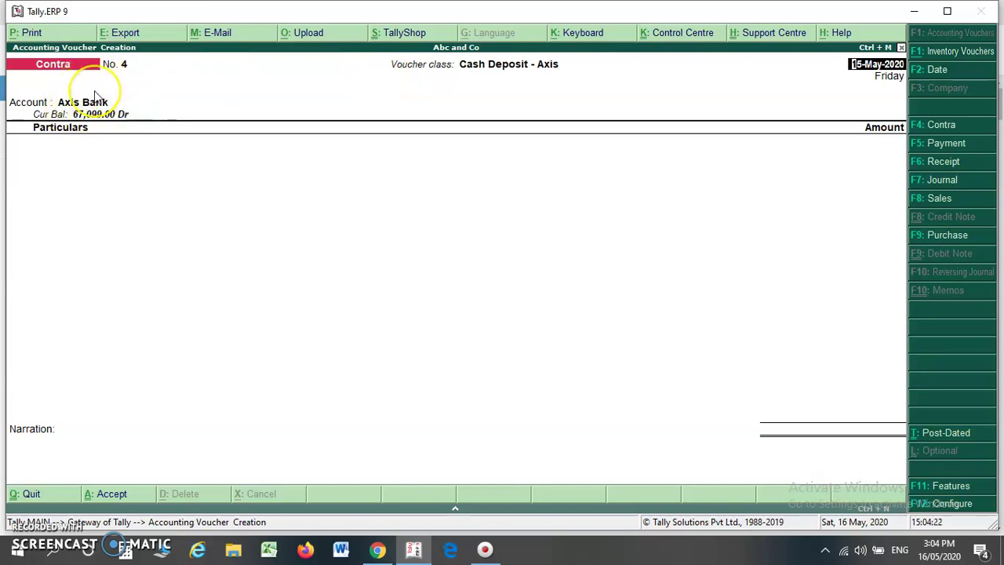
- Enter Cash with an amount of 10000 and finish the voucher's entry rows
{"action": "key", "text": "Return"}
{"action": "type", "text": "c"}
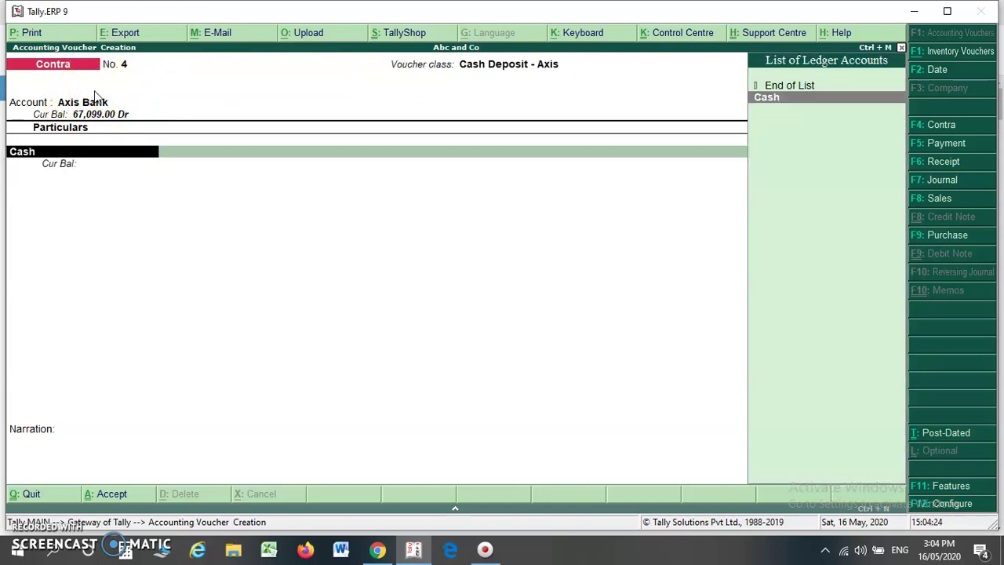
{"action": "key", "text": "Return"}
{"action": "type", "text": "10000"}
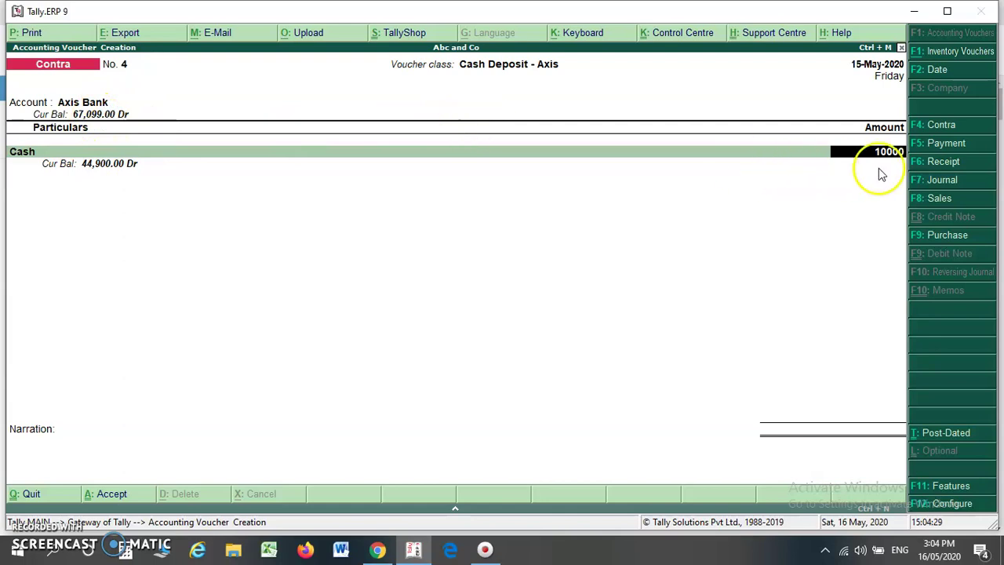
{"action": "key", "text": "Return"}
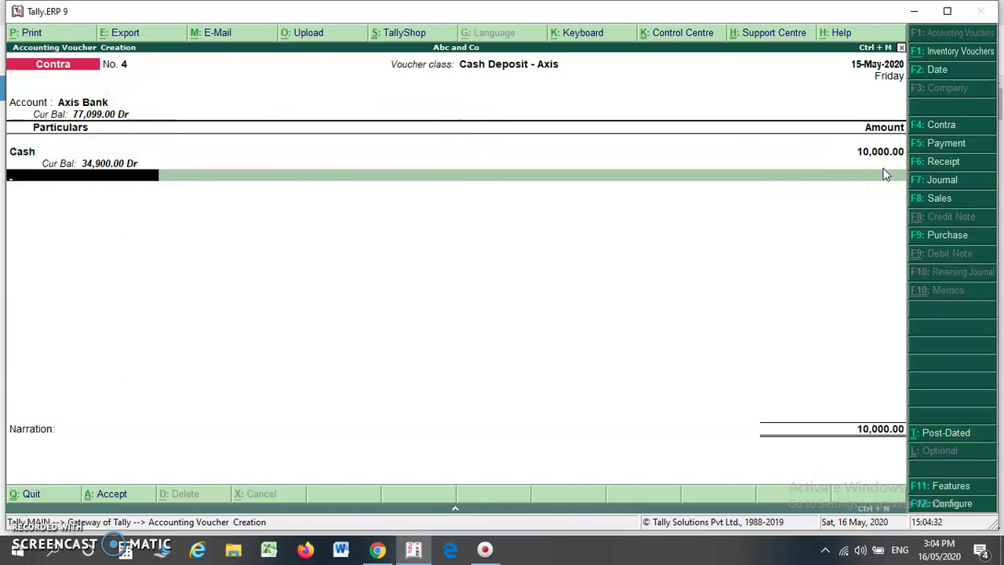
{"action": "key", "text": "Return"}
{"action": "key", "text": "Return"}
{"action": "key", "text": "Return"}
{"action": "key", "text": "Return"}
{"action": "key", "text": "Return"}
{"action": "key", "text": "Return"}
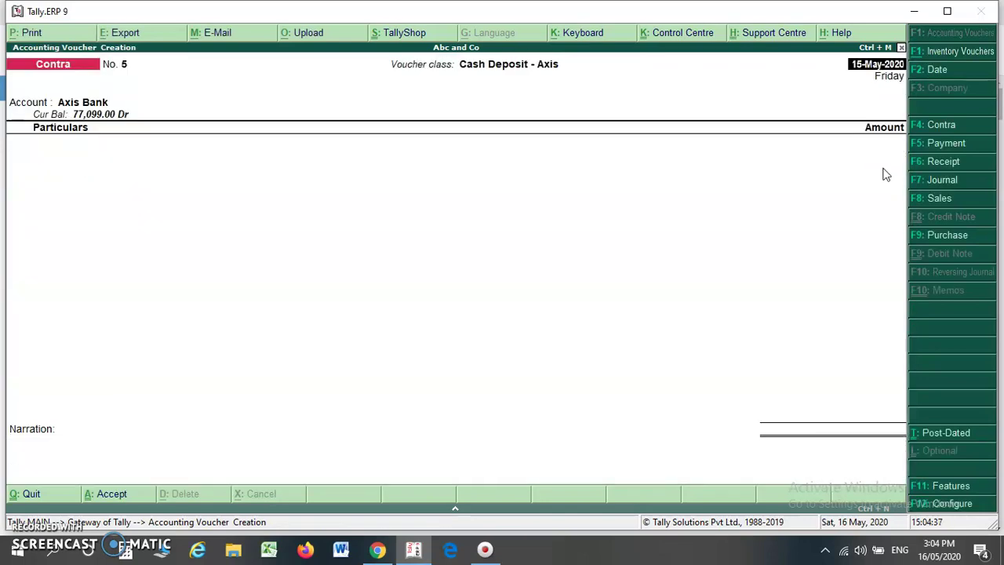
- Switch the Contra voucher class to Cash Deposit - Idbi
{"action": "left_click", "coordinate": [923, 130]}
{"action": "key", "text": "Down"}
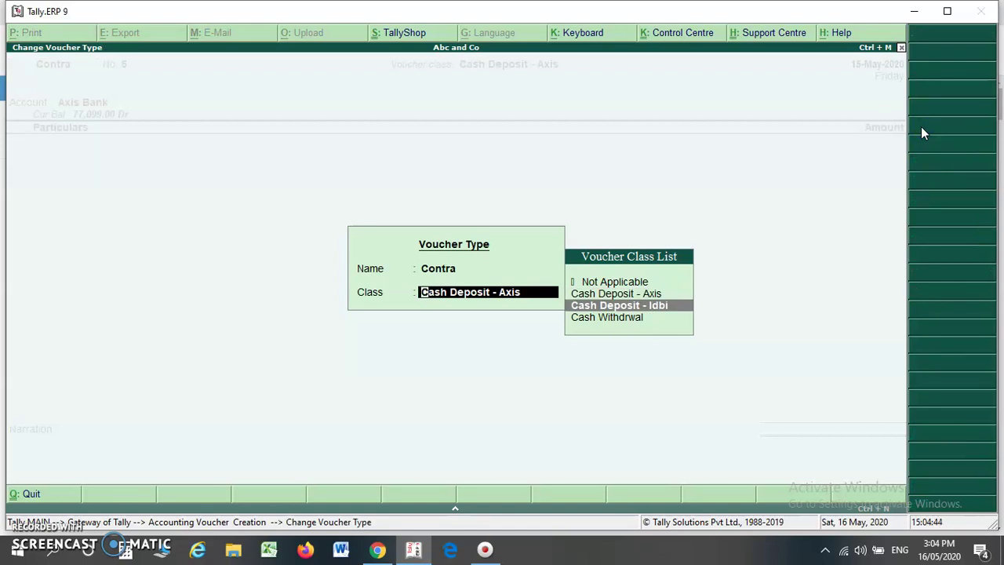
{"action": "key", "text": "Return"}
{"action": "key", "text": "Return"}
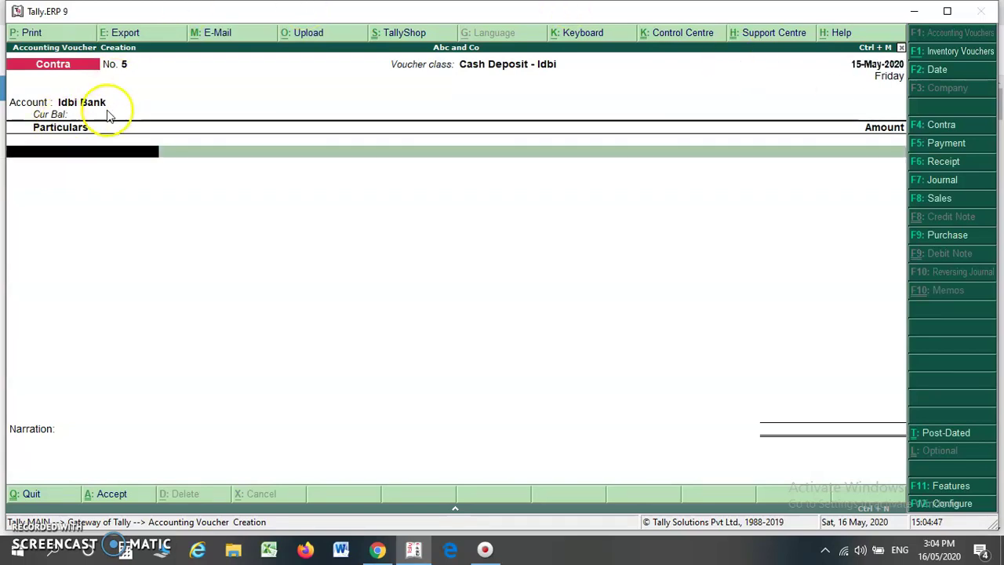
- Record 5000 from Cash into Idbi Bank, leaving cash denominations blank
{"action": "type", "text": "Cas"}
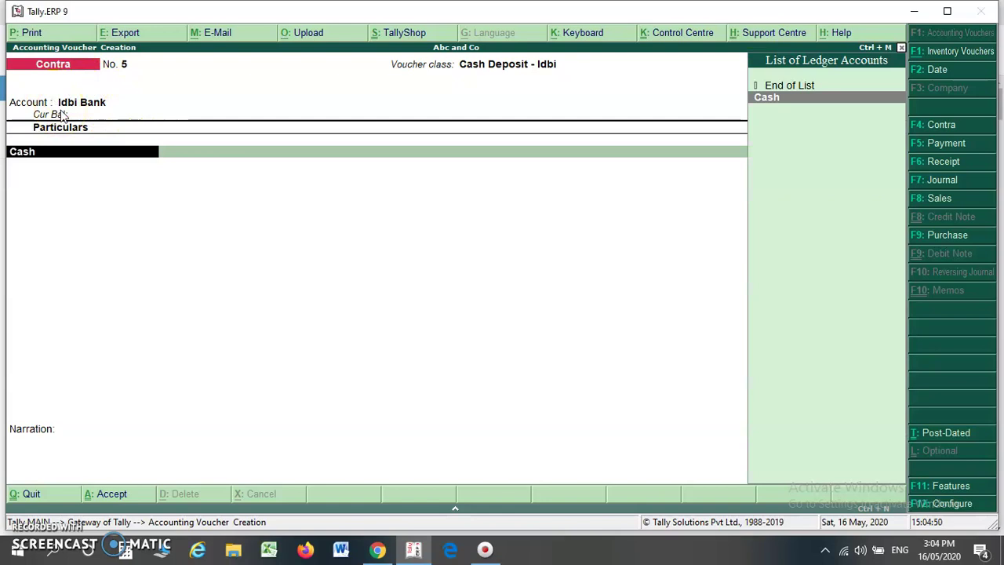
{"action": "type", "text": "h"}
{"action": "key", "text": "Return"}
{"action": "type", "text": "5000"}
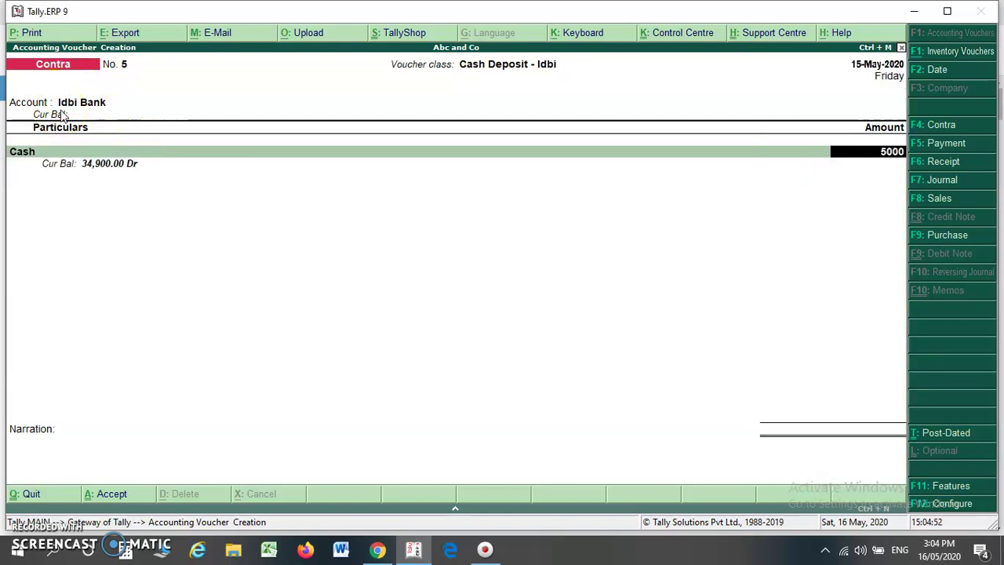
{"action": "key", "text": "Return"}
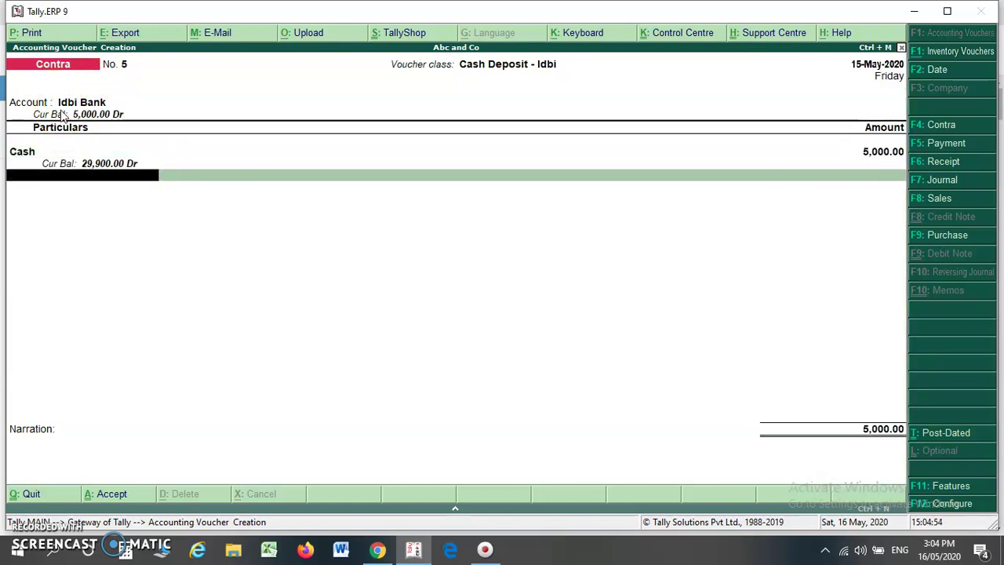
{"action": "key", "text": "Return"}
{"action": "key", "text": "Return"}
{"action": "key", "text": "Return"}
{"action": "key", "text": "Return"}
{"action": "key", "text": "Return"}
{"action": "key", "text": "Return"}
{"action": "key", "text": "Return"}
{"action": "key", "text": "Return"}
{"action": "key", "text": "Return"}
{"action": "key", "text": "Return"}
{"action": "key", "text": "Return"}
{"action": "key", "text": "Return"}
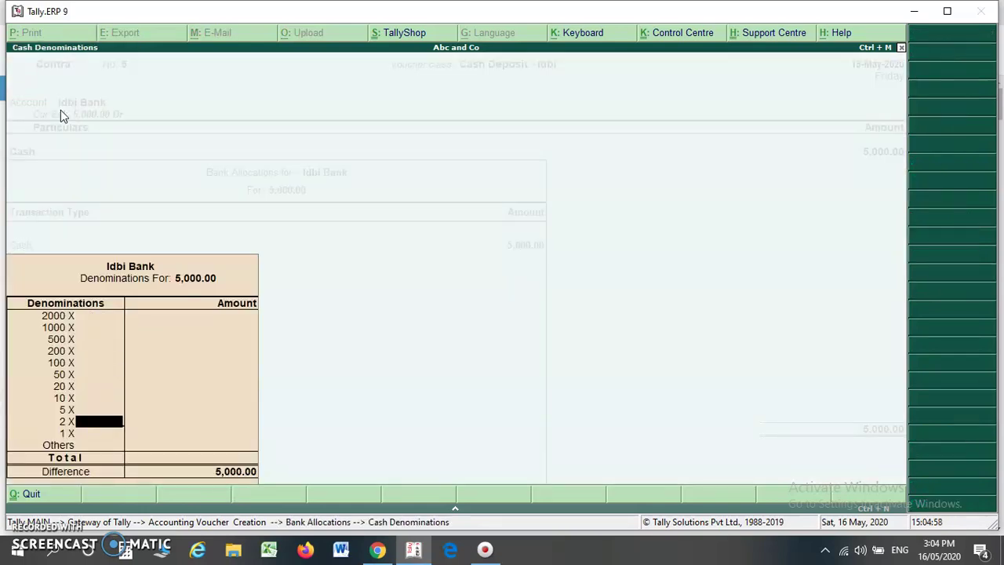
{"action": "key", "text": "Return"}
{"action": "key", "text": "Return"}
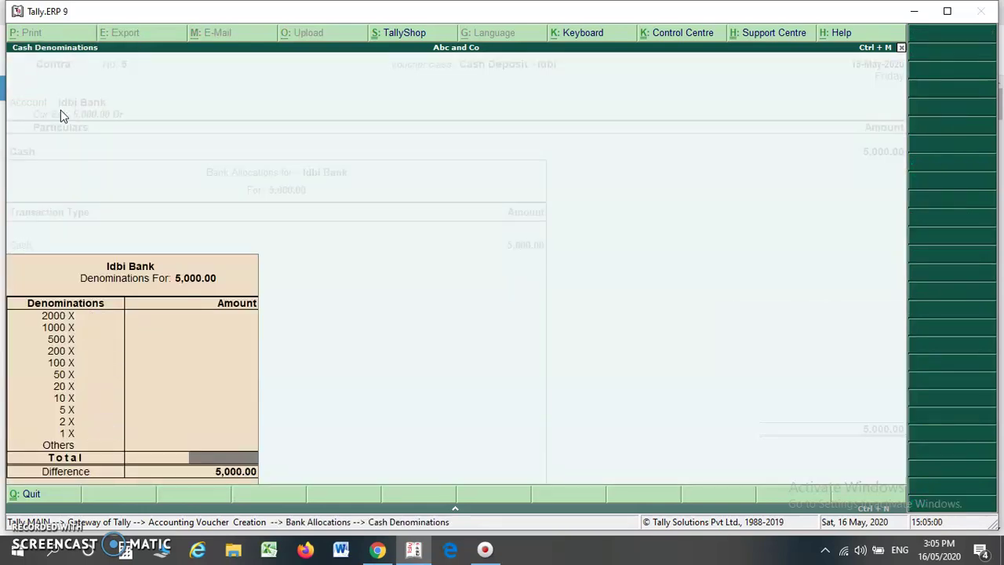
{"action": "key", "text": "Return"}
{"action": "key", "text": "Return"}
{"action": "key", "text": "Return"}
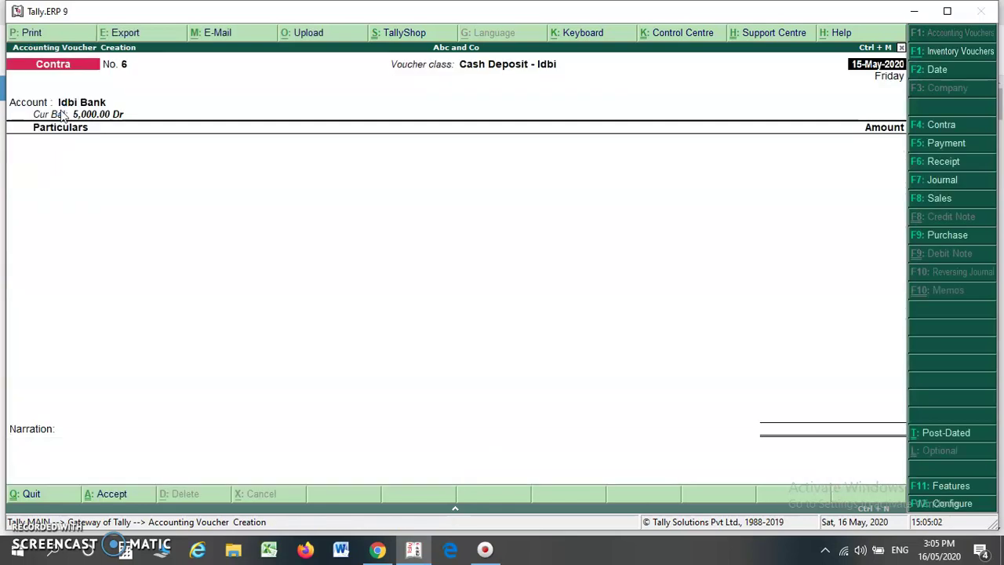